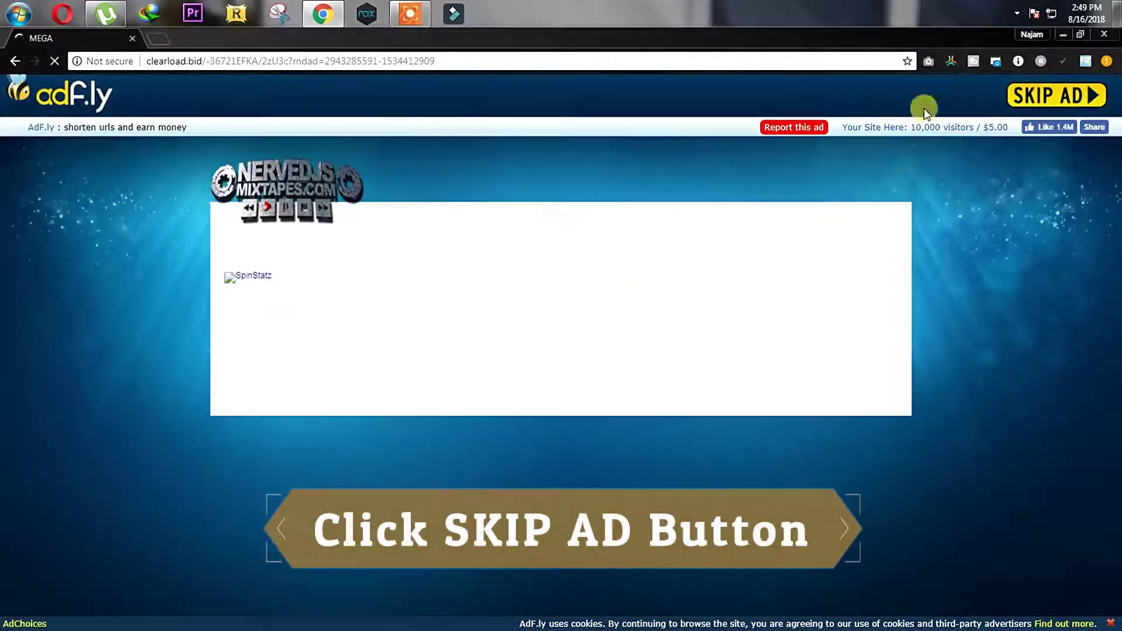
Step: Skip the ad page and start downloading #NLadvice IDM 6.31 Build 3.rar from MEGA
{"action": "left_click", "coordinate": [1030, 88]}
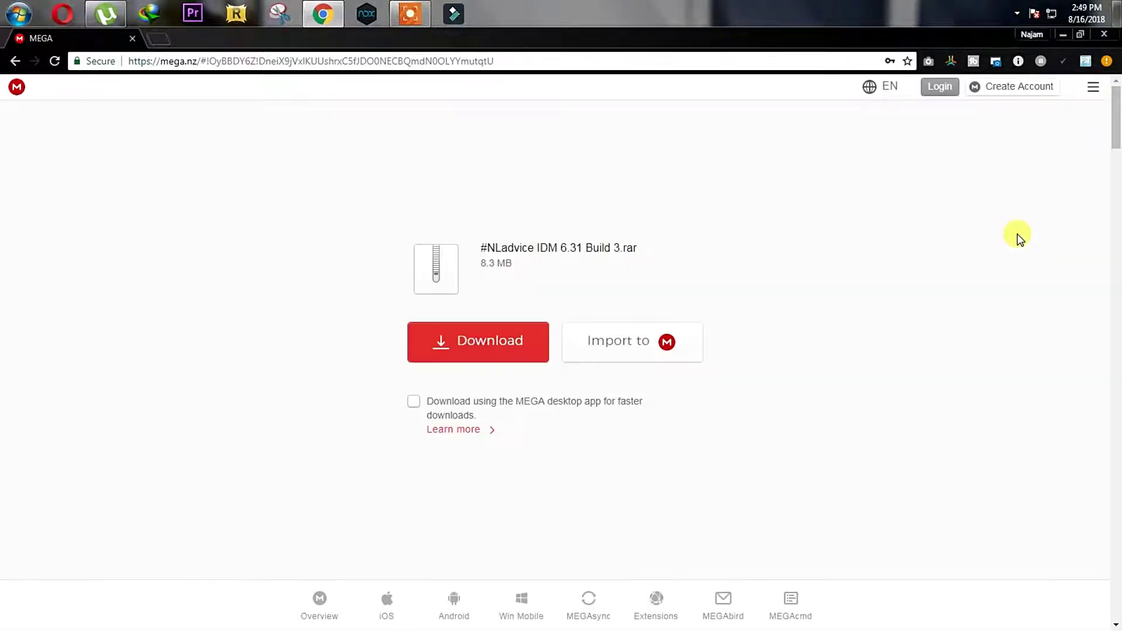
{"action": "left_click", "coordinate": [518, 345]}
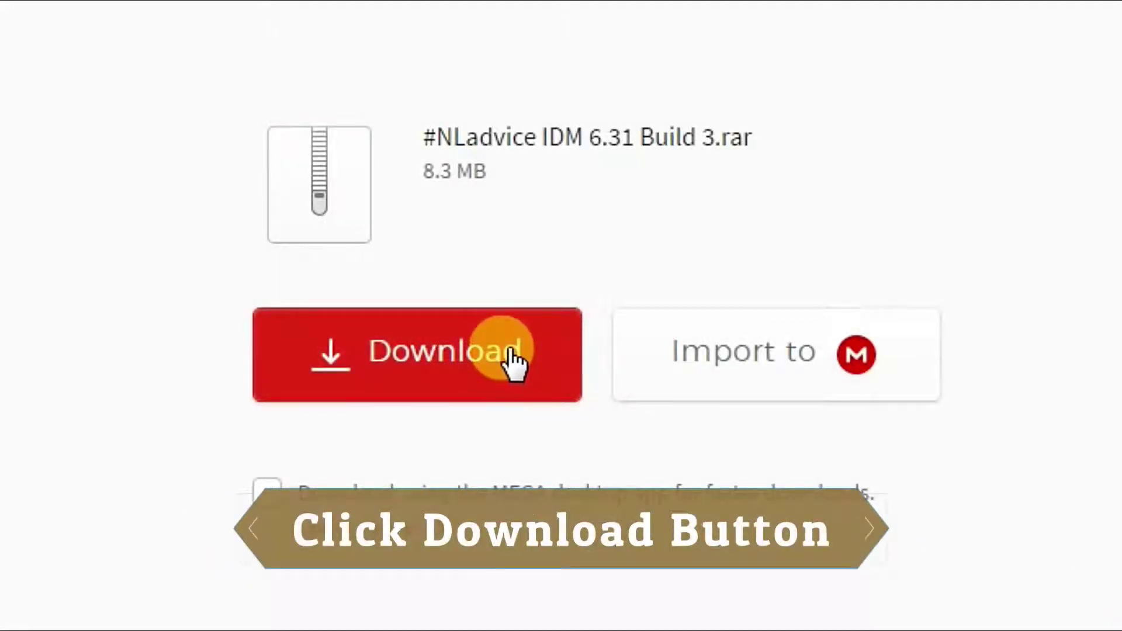
{"action": "left_click", "coordinate": [409, 374]}
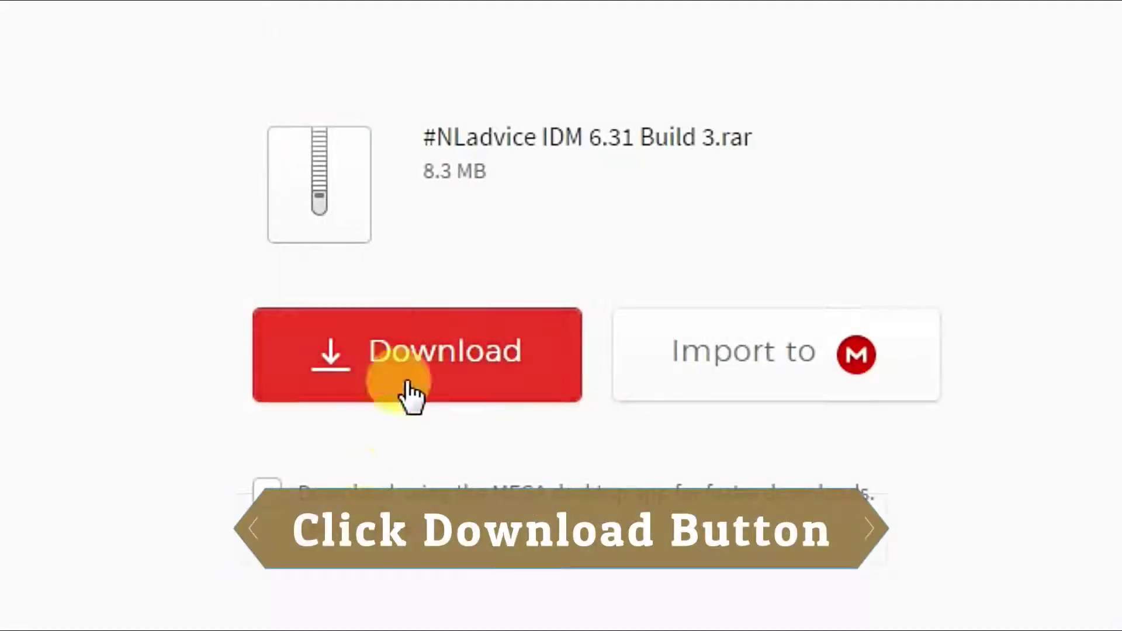
{"action": "left_click", "coordinate": [420, 355]}
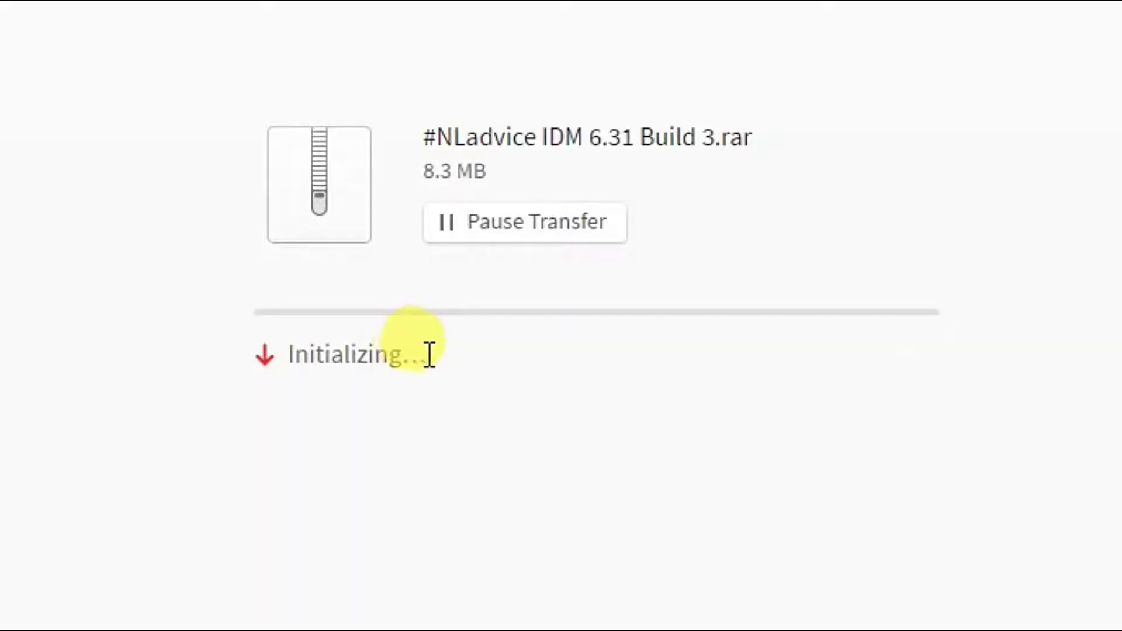
Step: Pause the MEGA transfer and close the download page to return to the desktop
{"action": "left_click", "coordinate": [456, 228]}
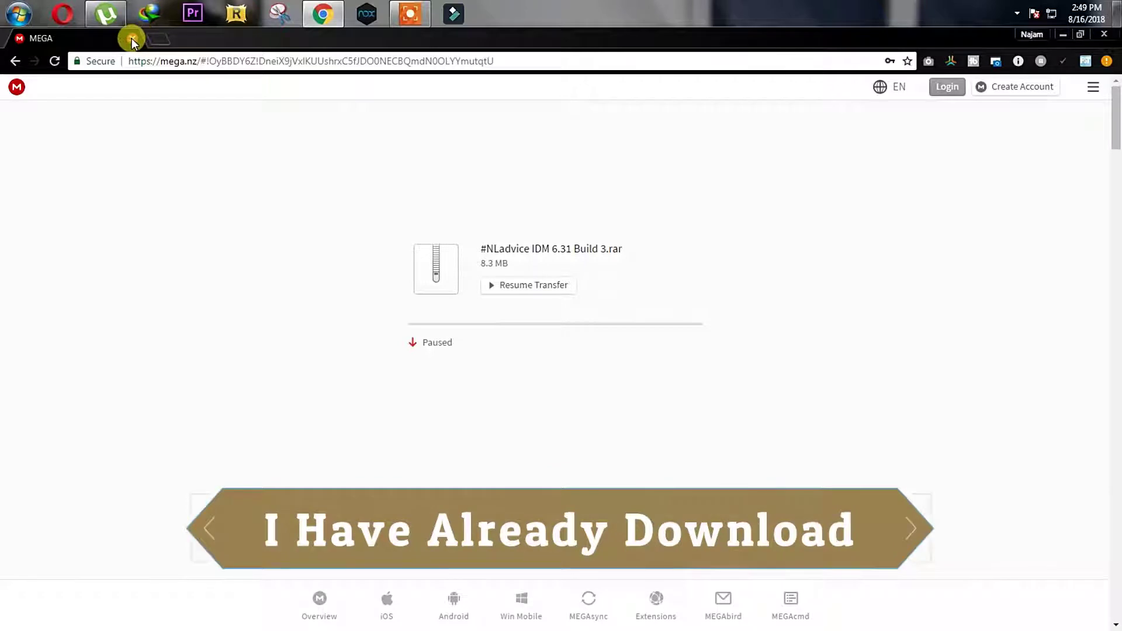
{"action": "left_click", "coordinate": [131, 38]}
{"action": "left_click", "coordinate": [621, 141]}
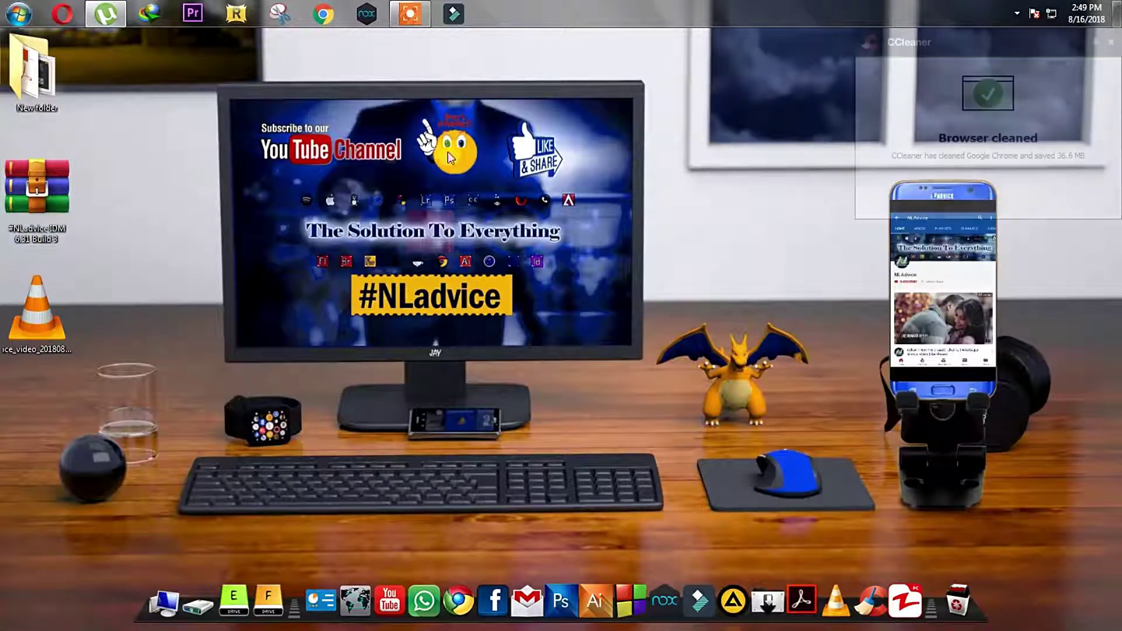
Step: Extract the #NLadvice IDM 6.31 Build 3 folder from the desktop archive onto the desktop and close the archive
{"action": "left_click", "coordinate": [26, 195]}
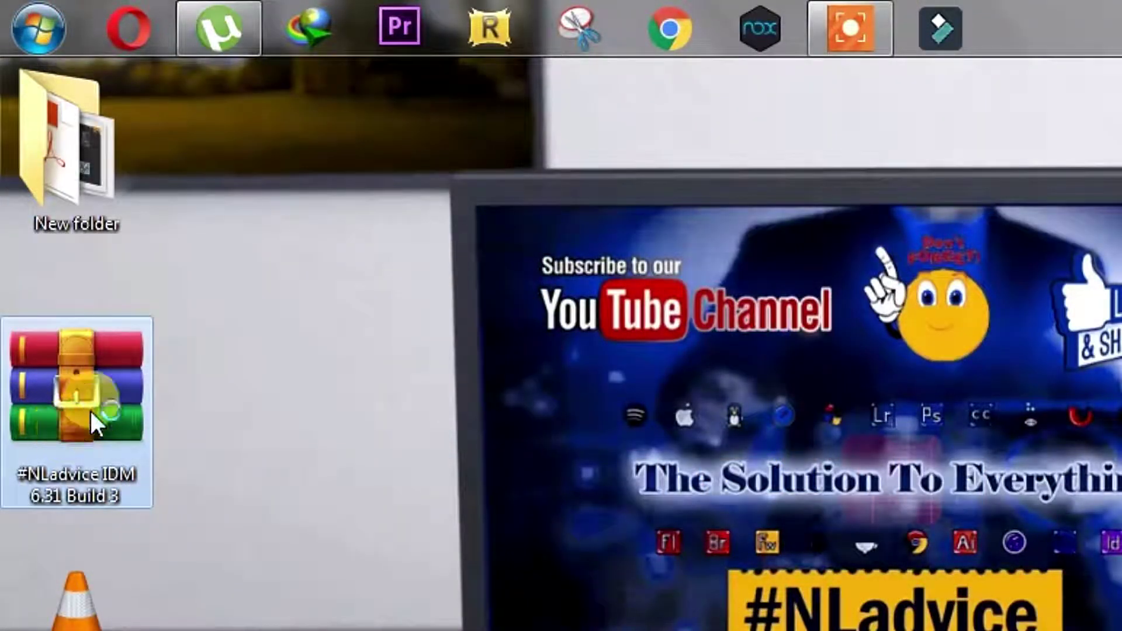
{"action": "double_click", "coordinate": [90, 412]}
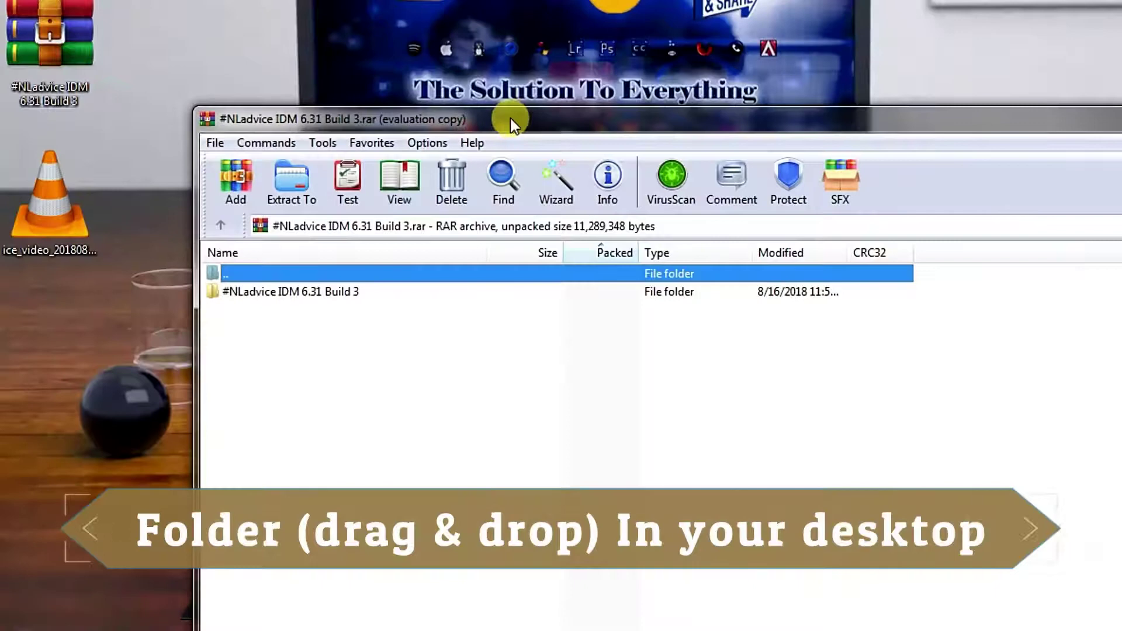
{"action": "left_click_drag", "start_coordinate": [510, 119], "coordinate": [643, 0]}
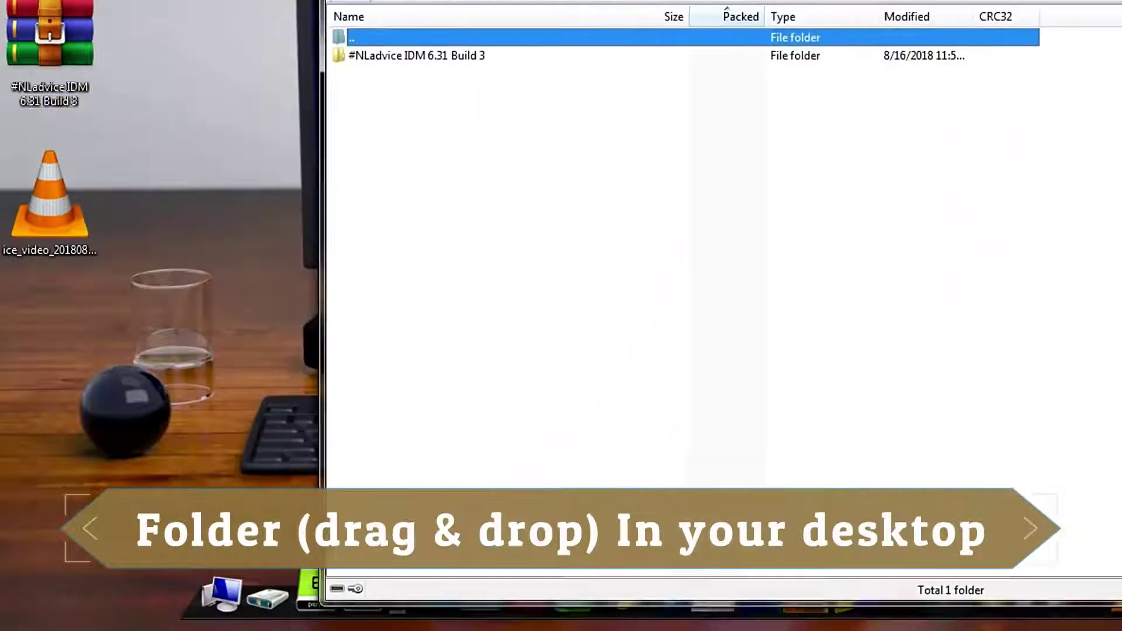
{"action": "left_click_drag", "start_coordinate": [401, 56], "coordinate": [183, 246]}
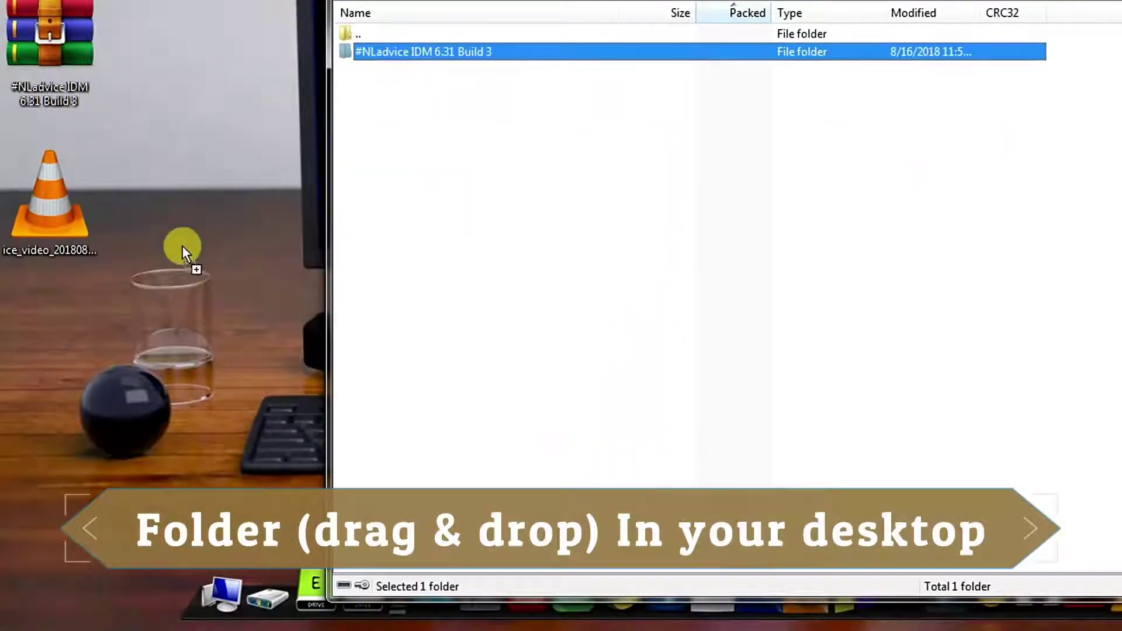
{"action": "left_click_drag", "start_coordinate": [94, 304], "coordinate": [97, 303]}
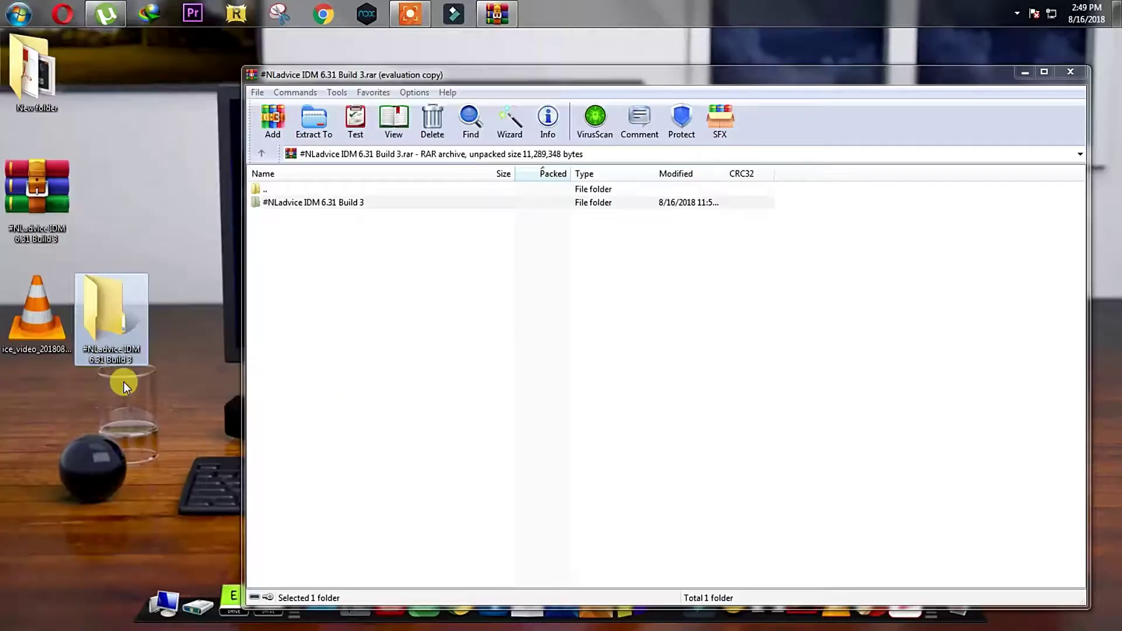
{"action": "left_click", "coordinate": [1068, 70]}
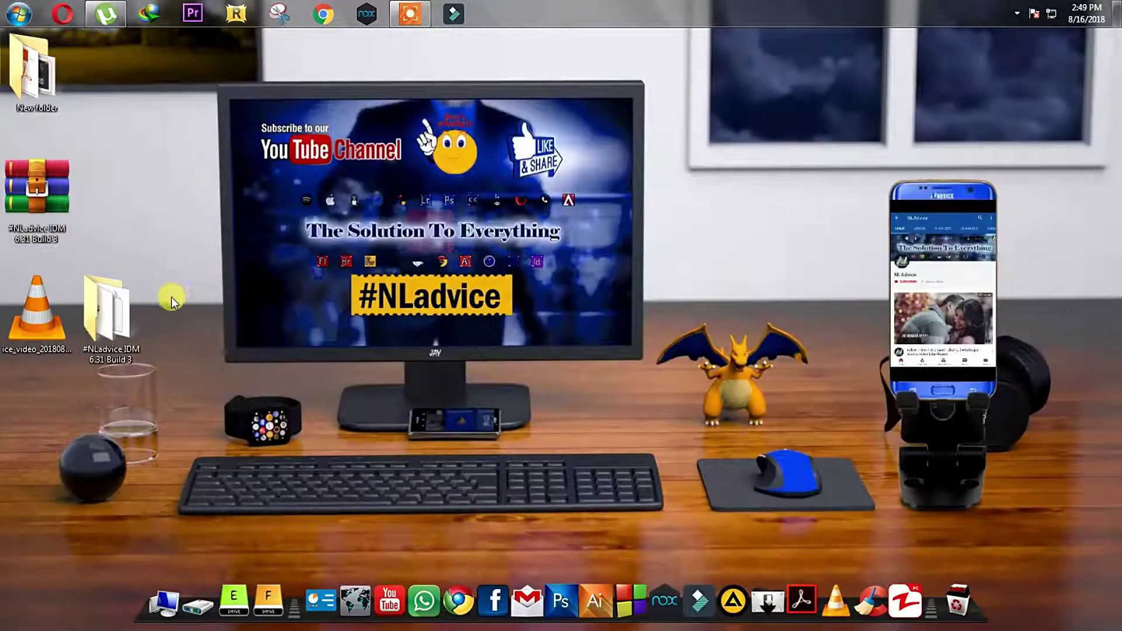
Step: Move the extracted #NLadvice IDM 6.31 Build 3 folder higher up on the desktop and open it
{"action": "left_click_drag", "start_coordinate": [127, 312], "coordinate": [185, 123]}
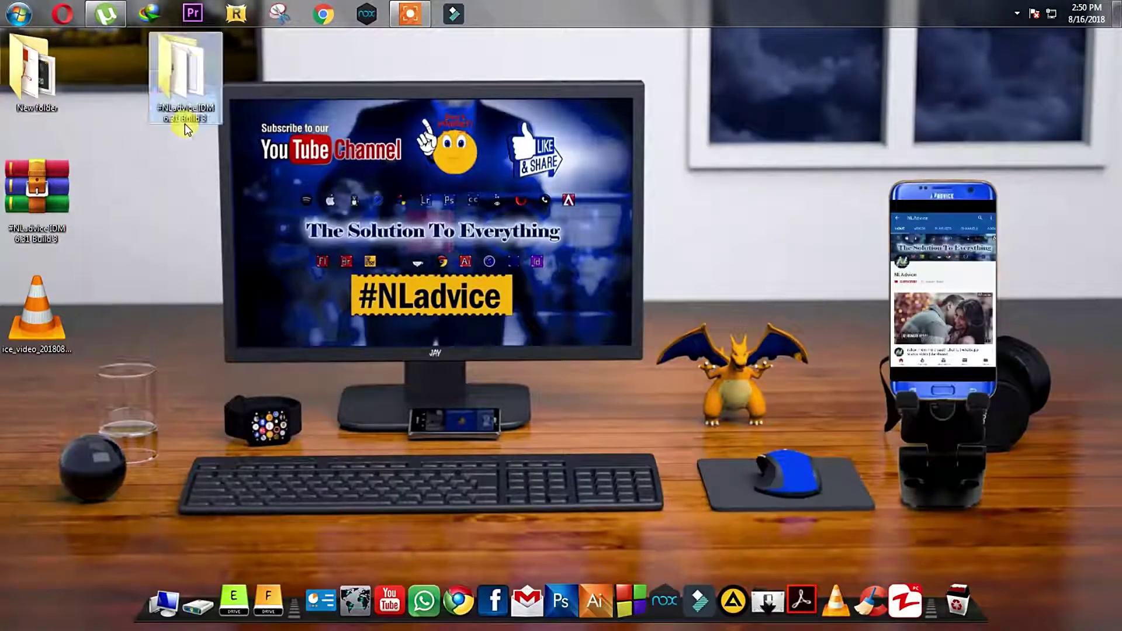
{"action": "double_click", "coordinate": [193, 89]}
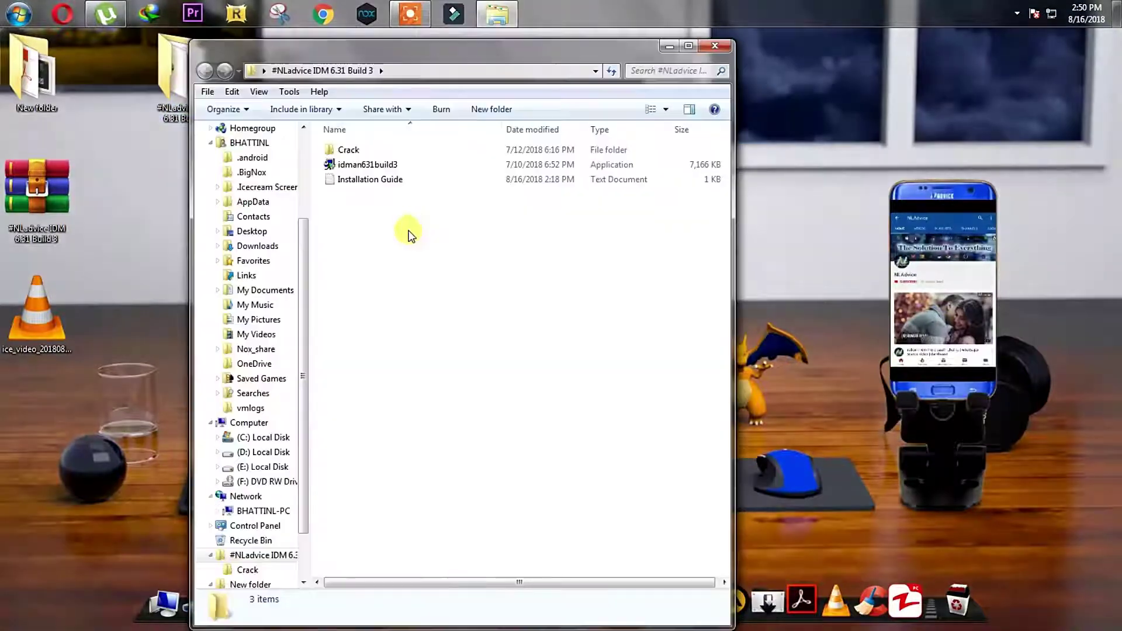
{"action": "left_click_drag", "start_coordinate": [443, 46], "coordinate": [537, 48]}
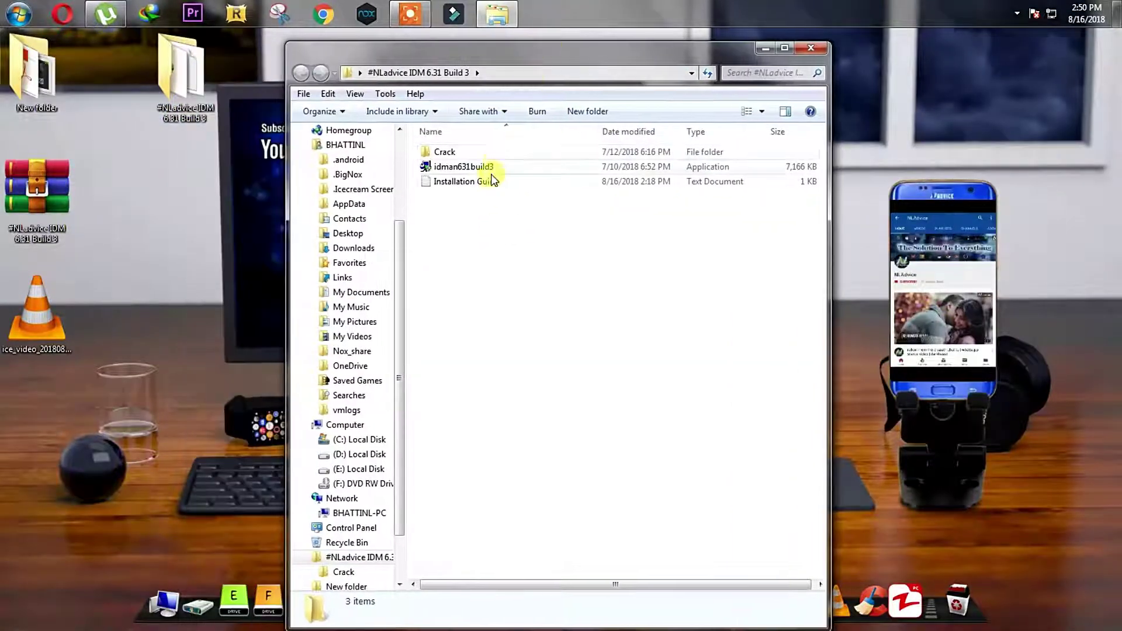
Step: Show the folder's files as large icons and read the Installation Guide text file, closing it when done
{"action": "left_click", "coordinate": [761, 113]}
{"action": "left_click", "coordinate": [800, 41]}
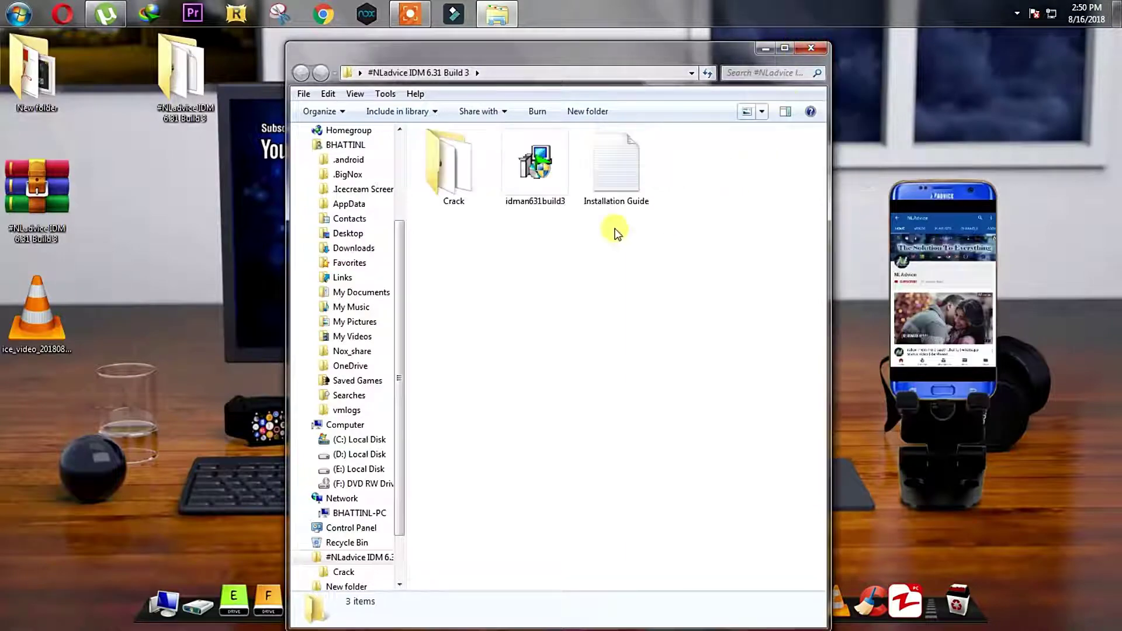
{"action": "double_click", "coordinate": [607, 185]}
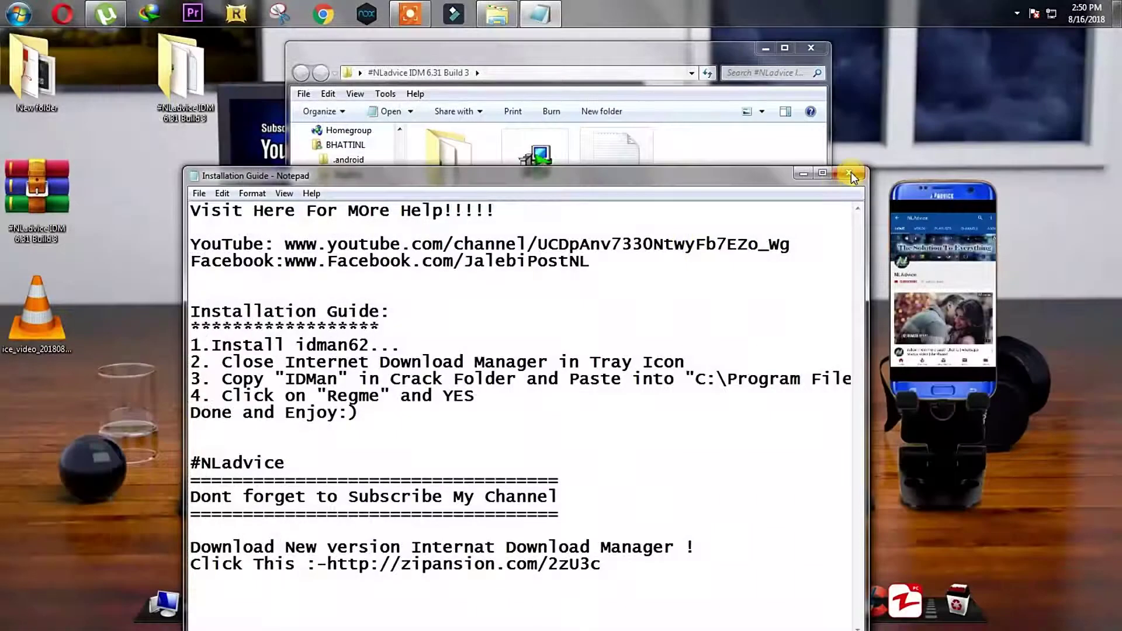
{"action": "left_click", "coordinate": [849, 173]}
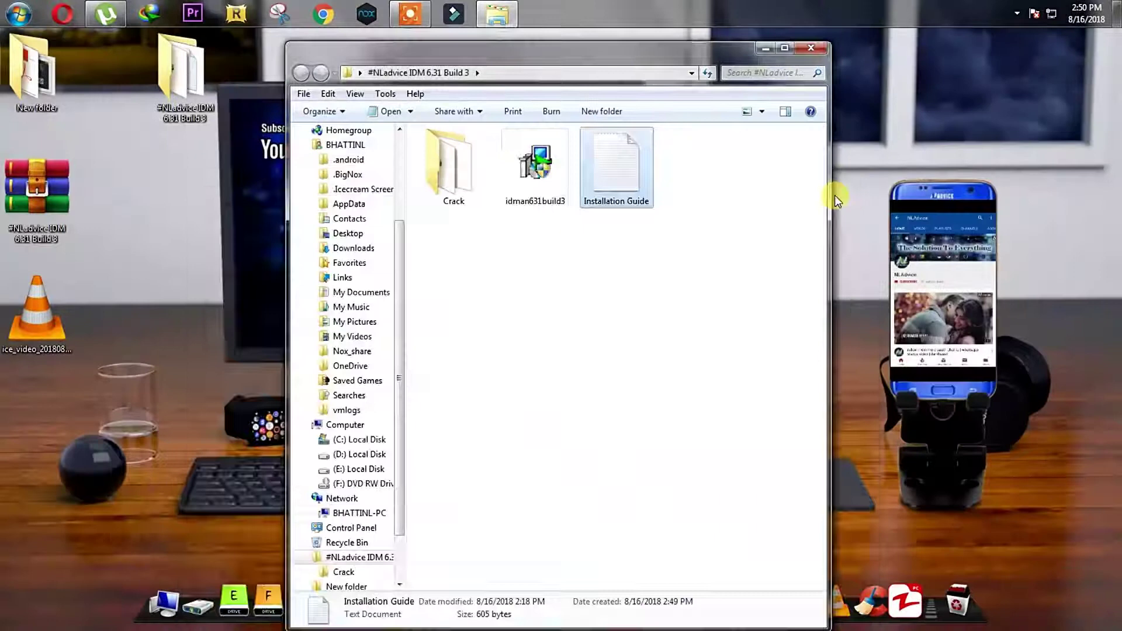
Step: Install Internet Download Manager with idman631build3, accepting the license terms and keeping the default destination folder and desktop icon option
{"action": "left_click", "coordinate": [550, 183]}
{"action": "double_click", "coordinate": [550, 183]}
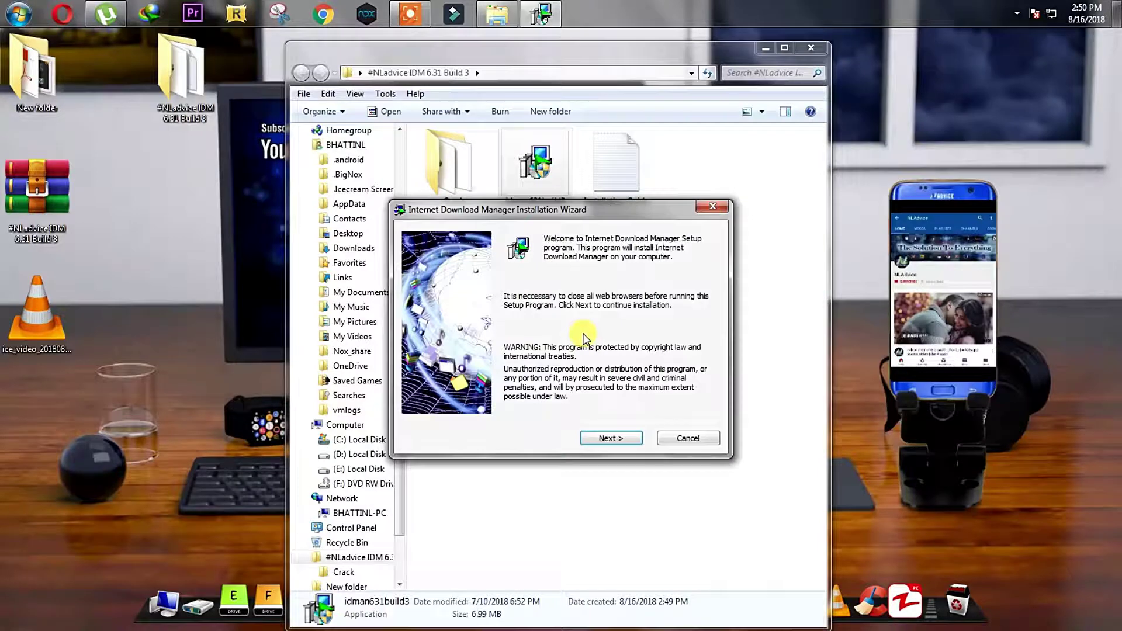
{"action": "left_click", "coordinate": [614, 436]}
{"action": "left_click", "coordinate": [585, 409]}
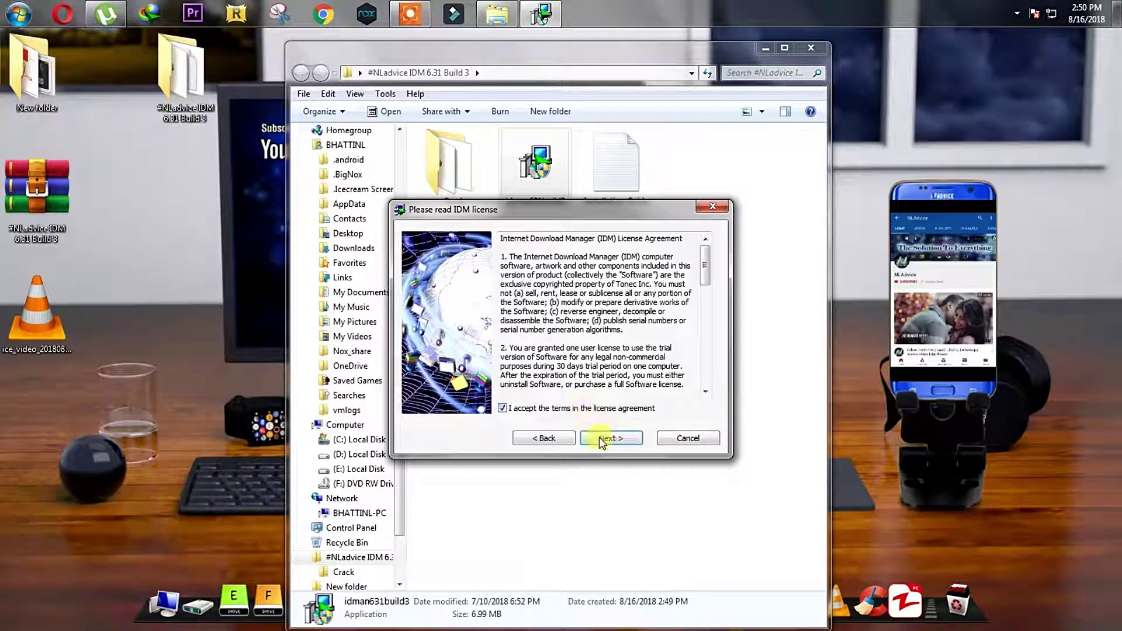
{"action": "left_click", "coordinate": [598, 438]}
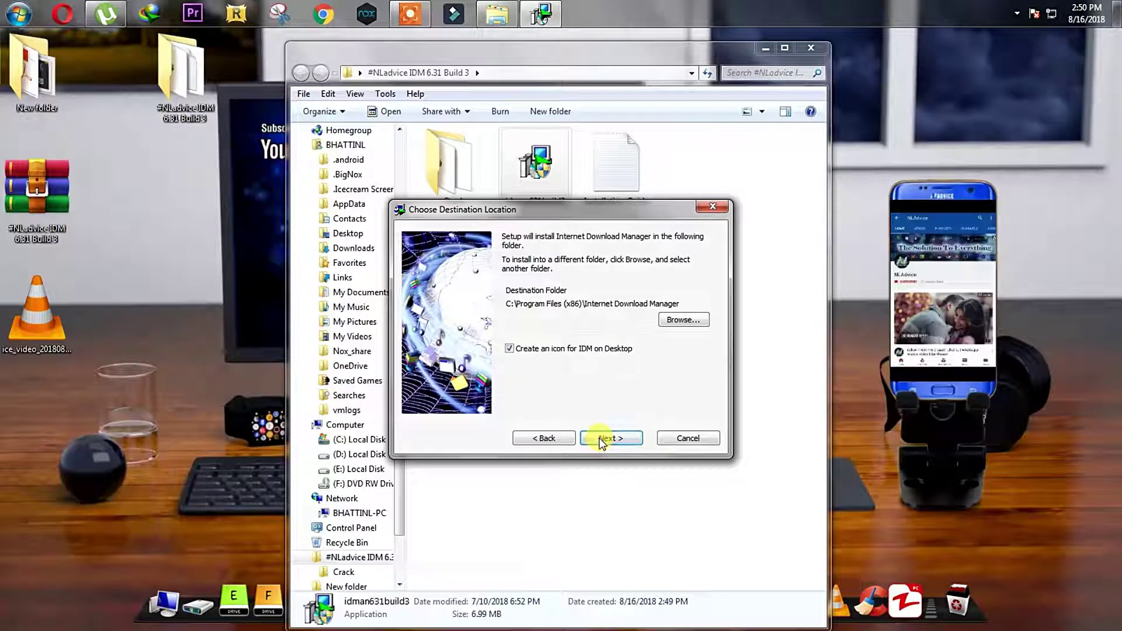
{"action": "left_click", "coordinate": [603, 440]}
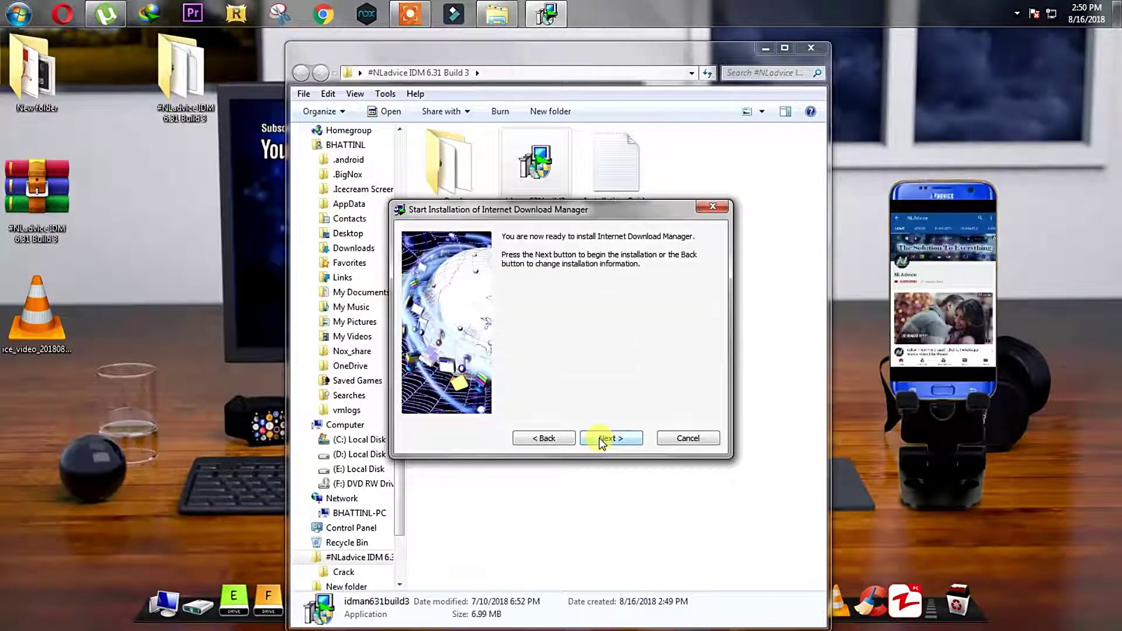
{"action": "left_click", "coordinate": [599, 438]}
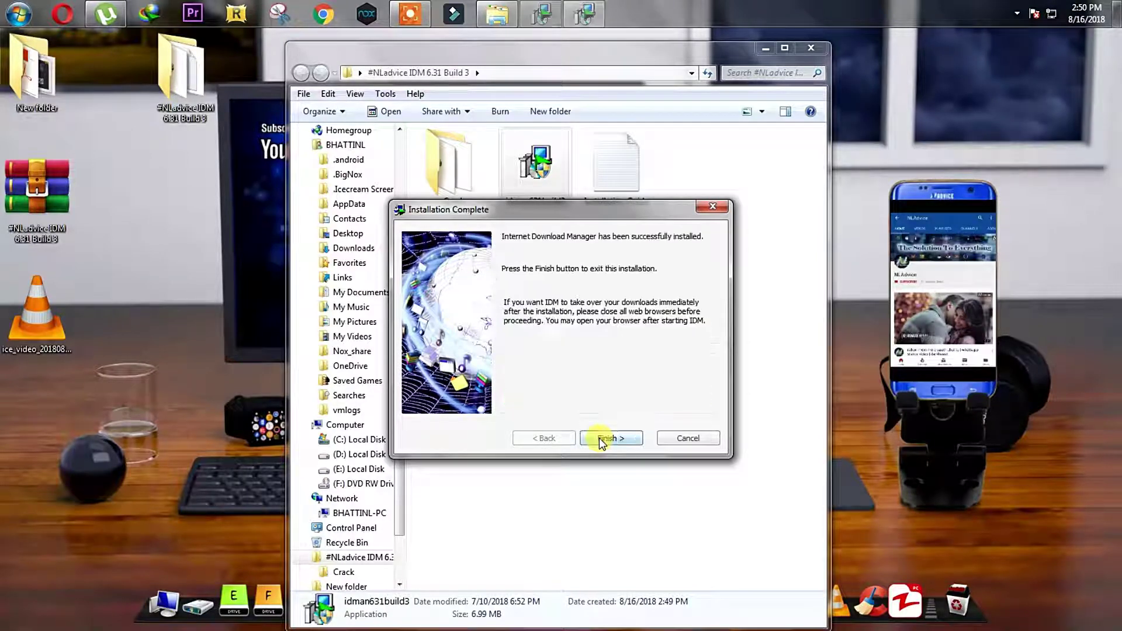
{"action": "left_click", "coordinate": [600, 438]}
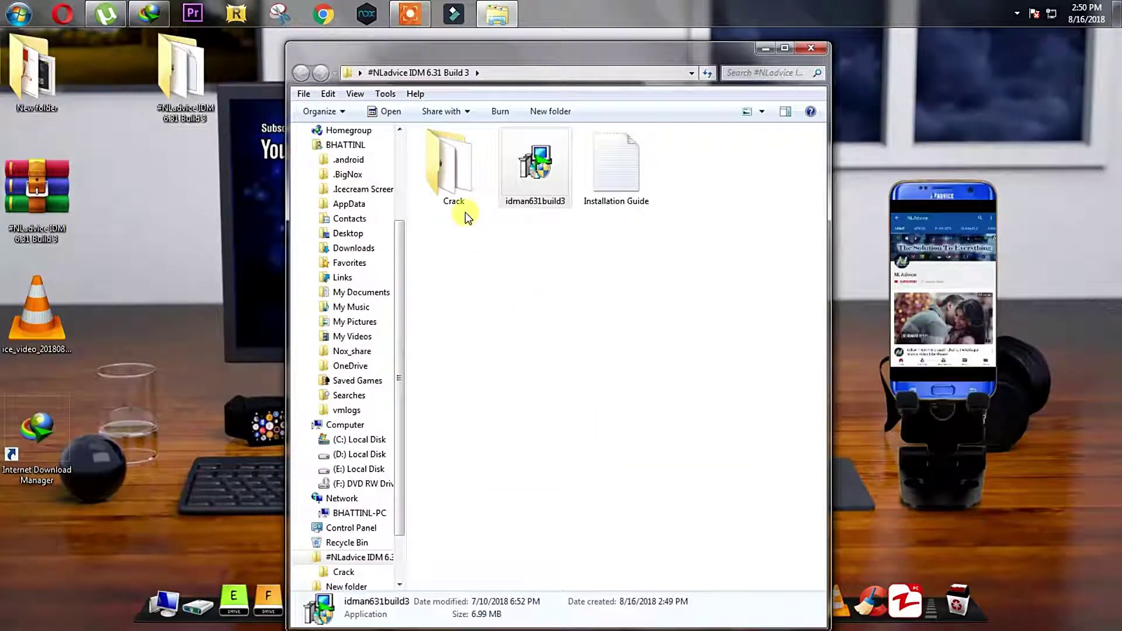
Step: Reread the Installation Guide and check the hidden tray icons for running programs
{"action": "double_click", "coordinate": [611, 175]}
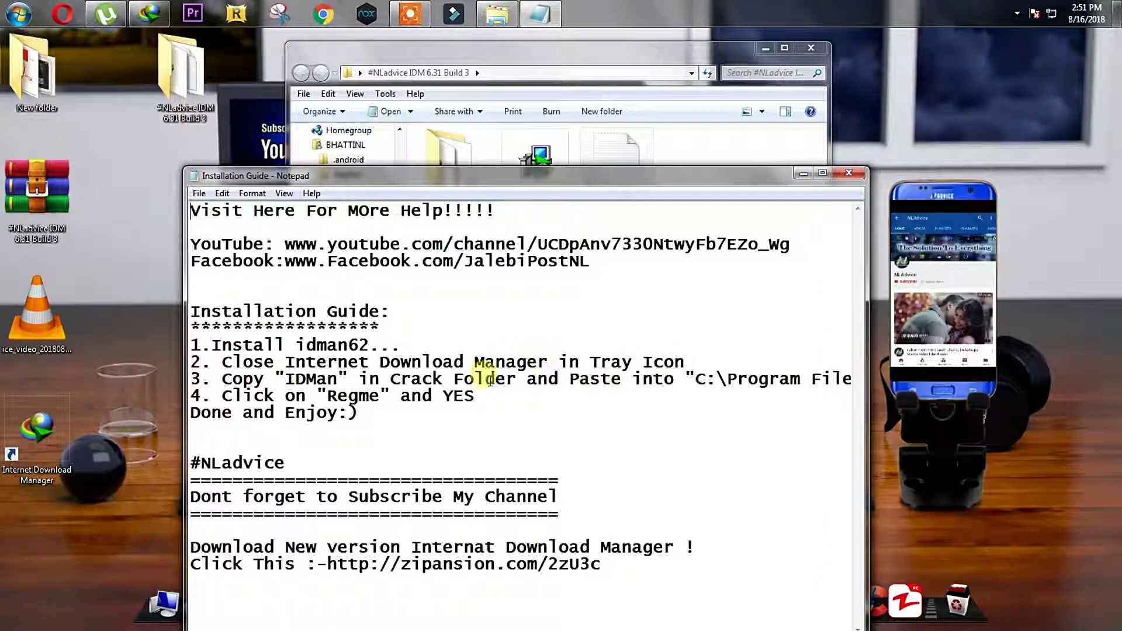
{"action": "left_click", "coordinate": [845, 176]}
{"action": "left_click", "coordinate": [1017, 13]}
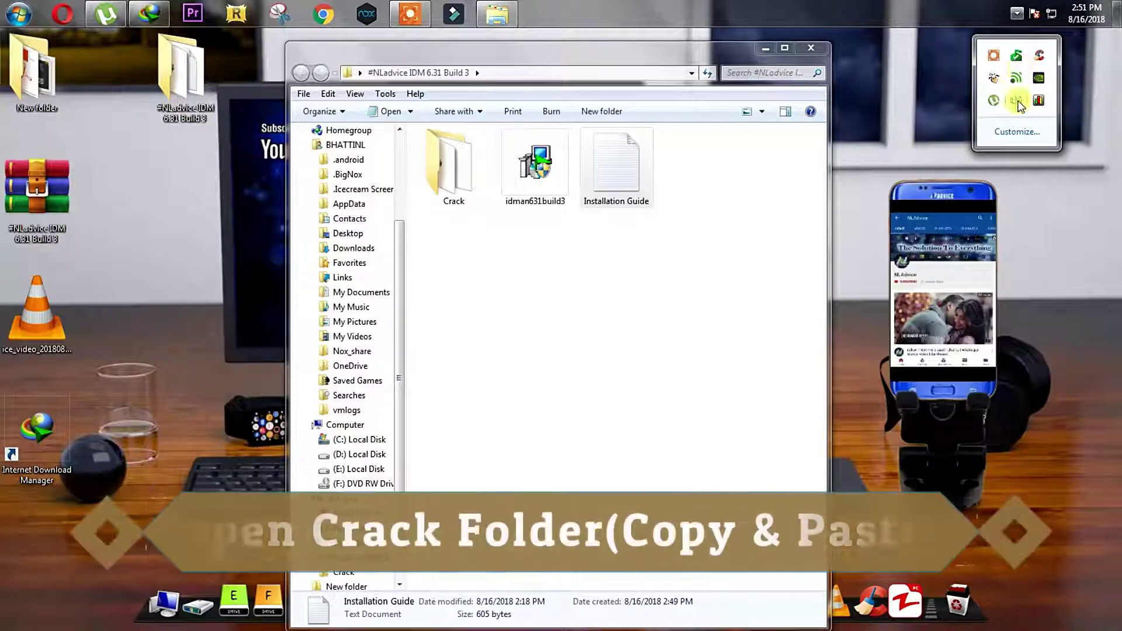
{"action": "left_click", "coordinate": [683, 56]}
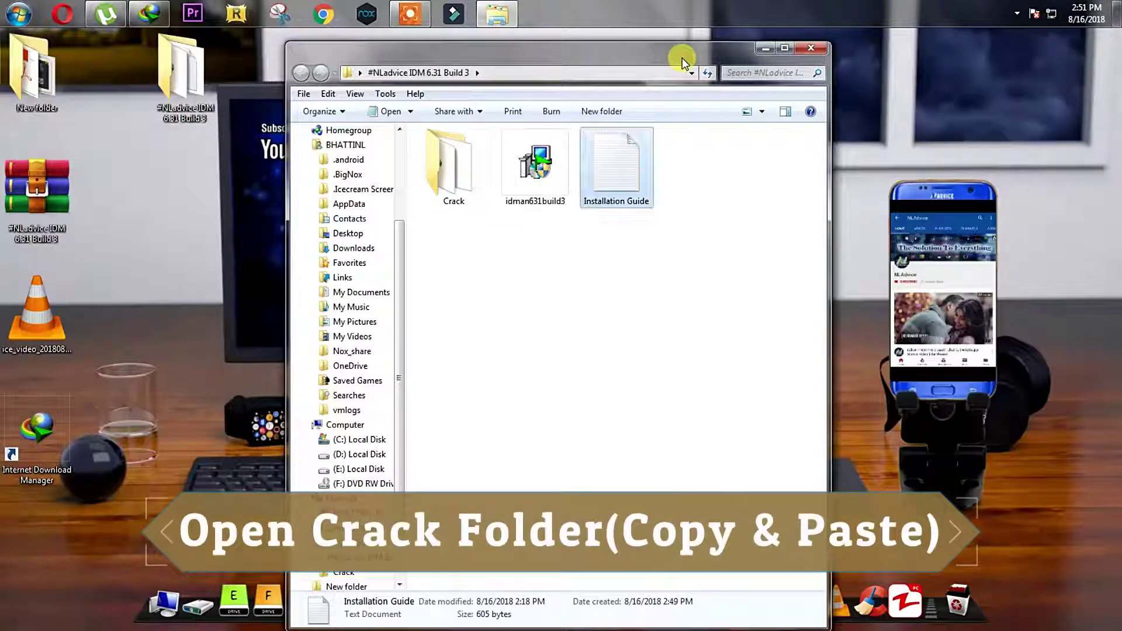
Step: Copy the IDMan and Regme files from the Crack folder
{"action": "double_click", "coordinate": [459, 189]}
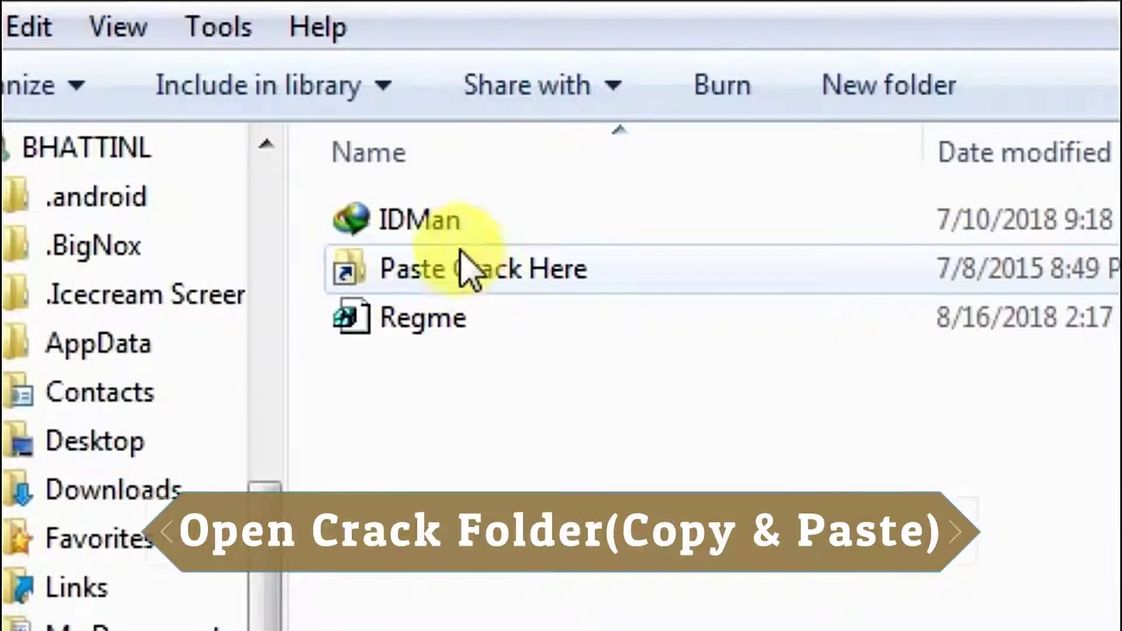
{"action": "left_click", "coordinate": [453, 229]}
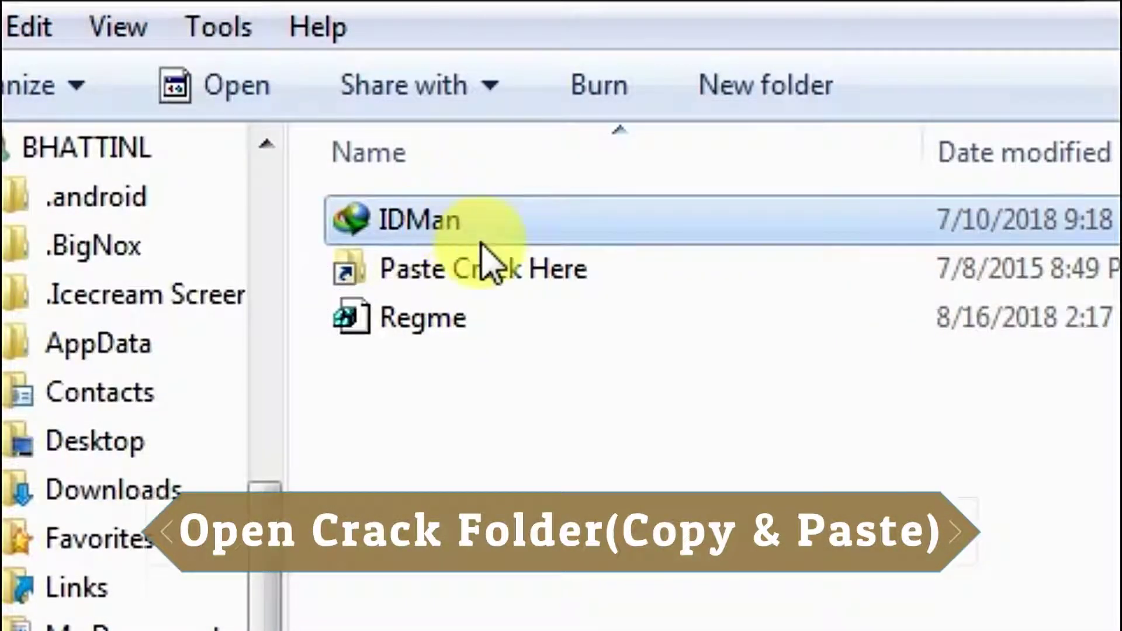
{"action": "left_click", "coordinate": [493, 327], "text": "ctrl"}
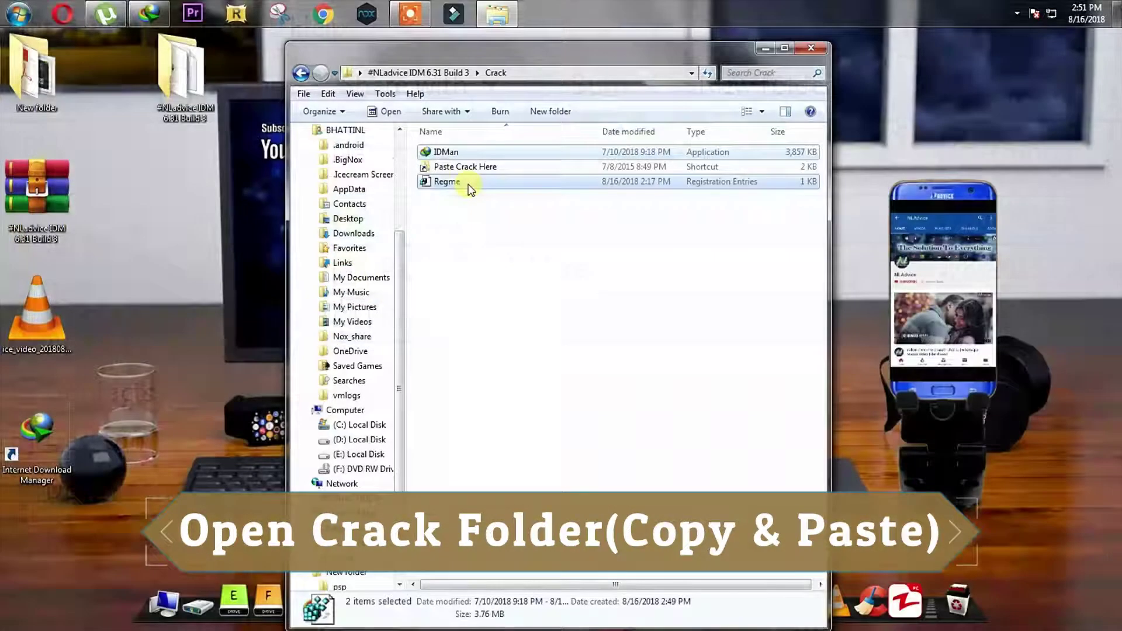
{"action": "right_click", "coordinate": [468, 185]}
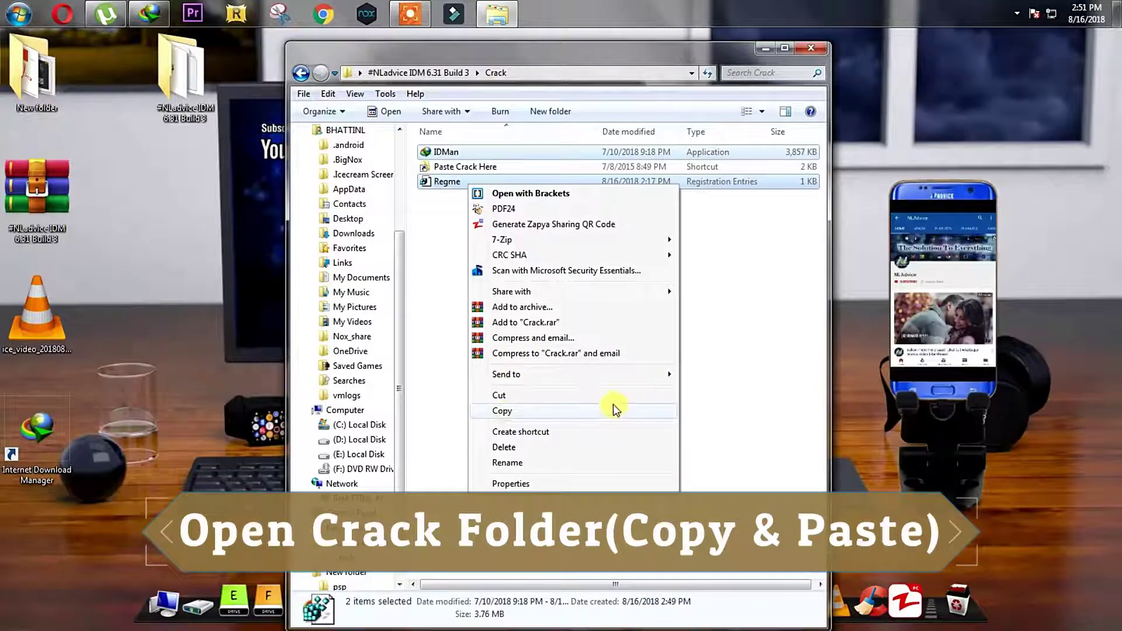
{"action": "left_click", "coordinate": [599, 410]}
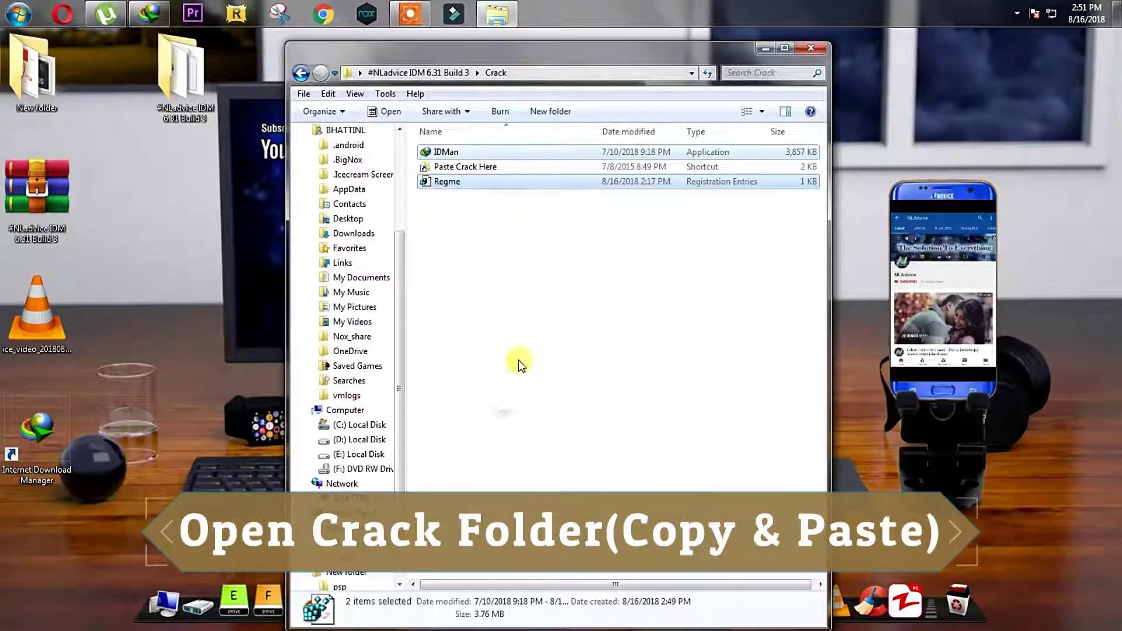
Step: Try to paste the copied IDMan and Regme files into the Internet Download Manager program folder, replacing IDMan, retrying and skipping the item in use
{"action": "double_click", "coordinate": [448, 169]}
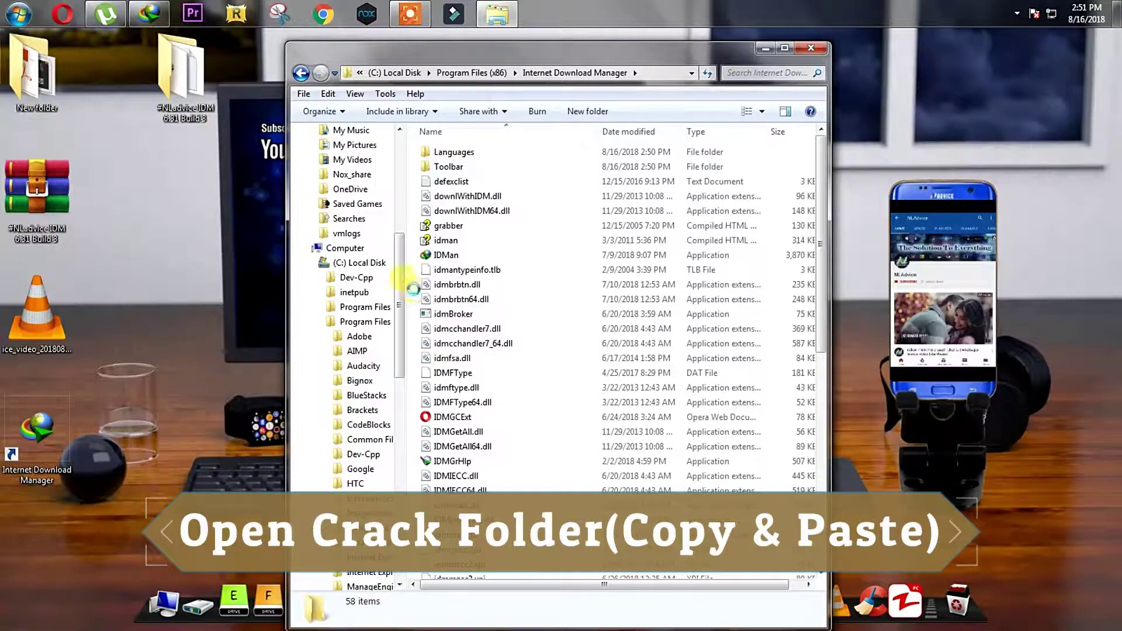
{"action": "key", "text": "ctrl+v"}
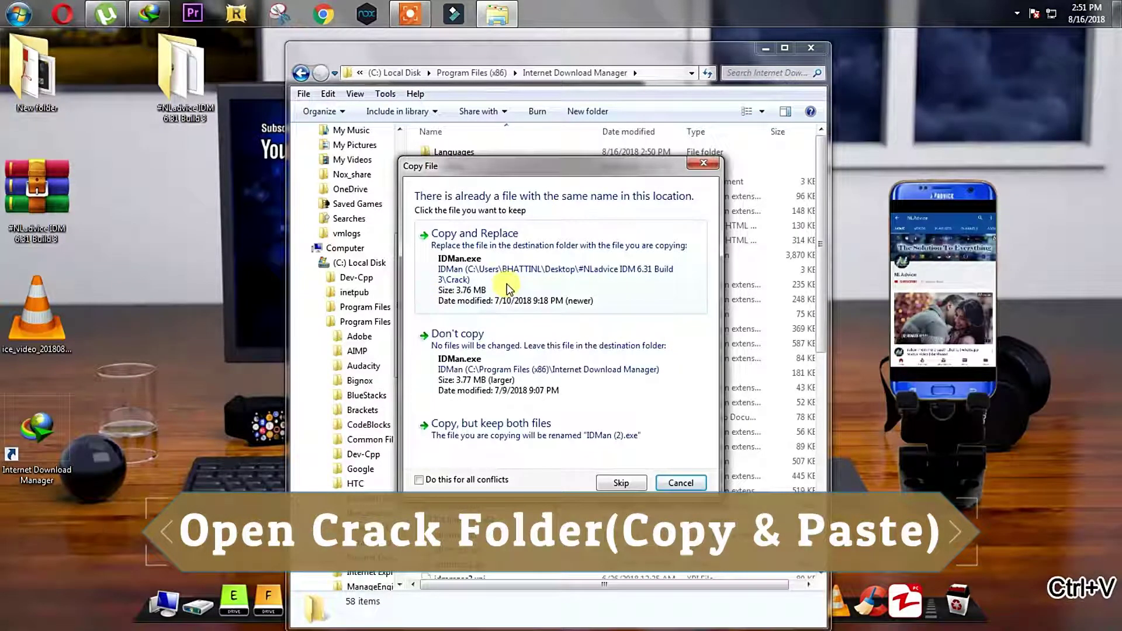
{"action": "left_click", "coordinate": [509, 288]}
{"action": "left_click", "coordinate": [533, 385]}
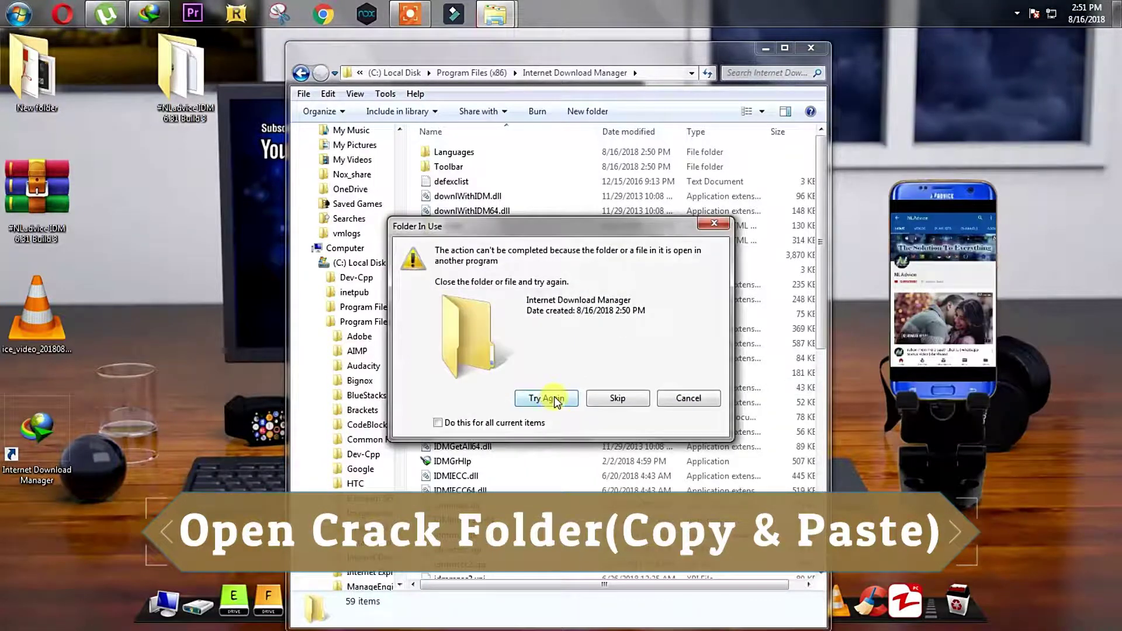
{"action": "left_click", "coordinate": [556, 401]}
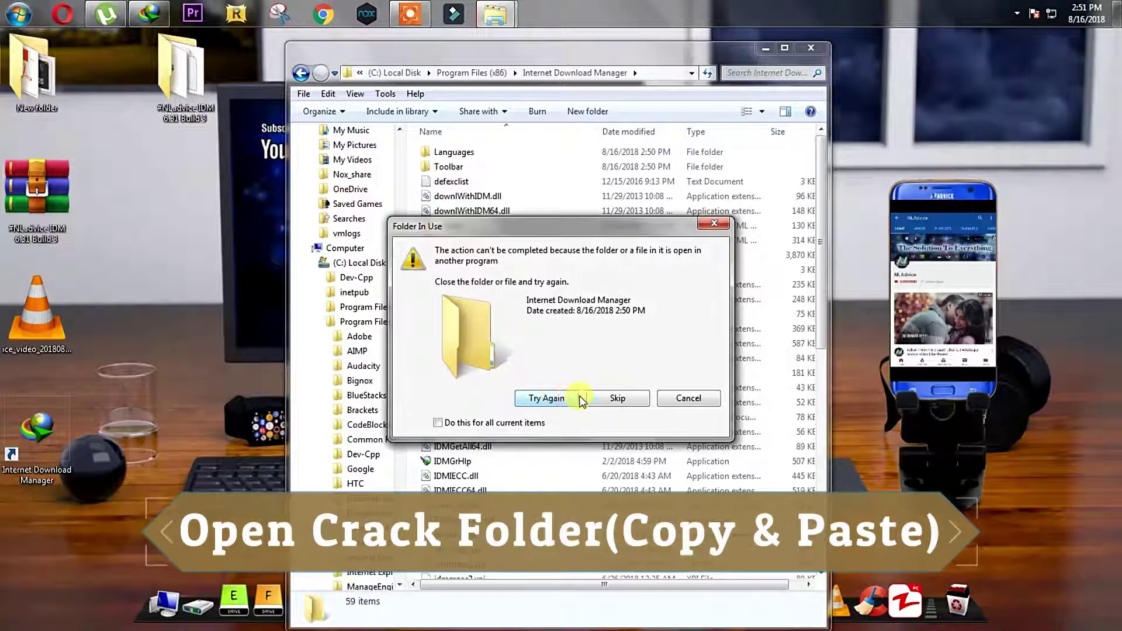
{"action": "left_click", "coordinate": [624, 405]}
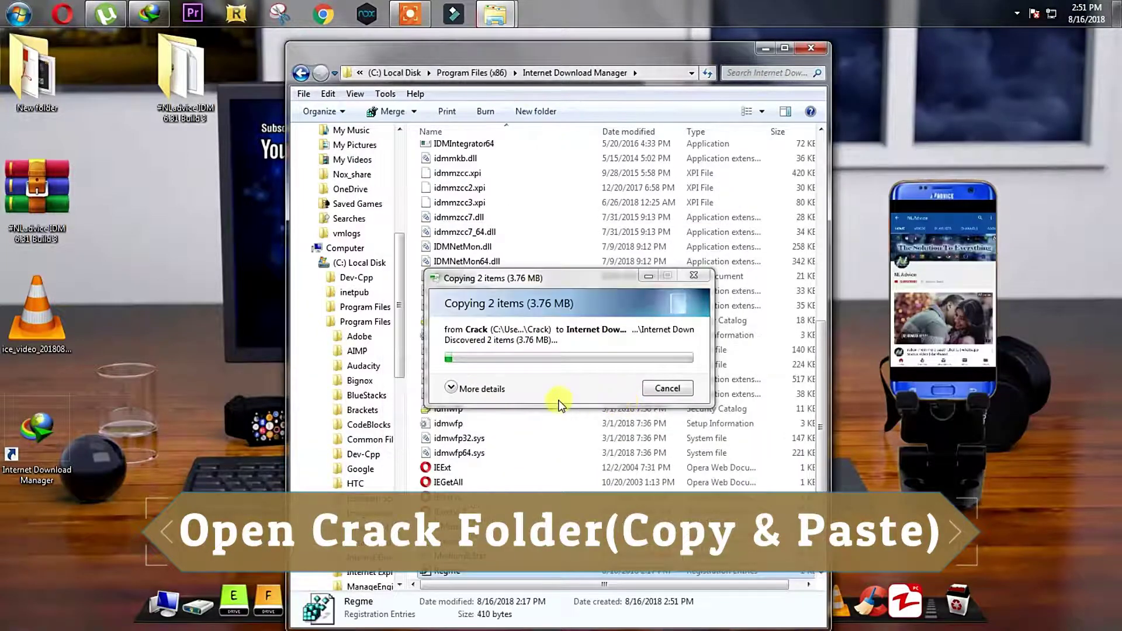
Step: Dismiss the Google Chrome Integration notice and reread the Installation Guide's instruction about closing Internet Download Manager in the tray
{"action": "left_click", "coordinate": [301, 73]}
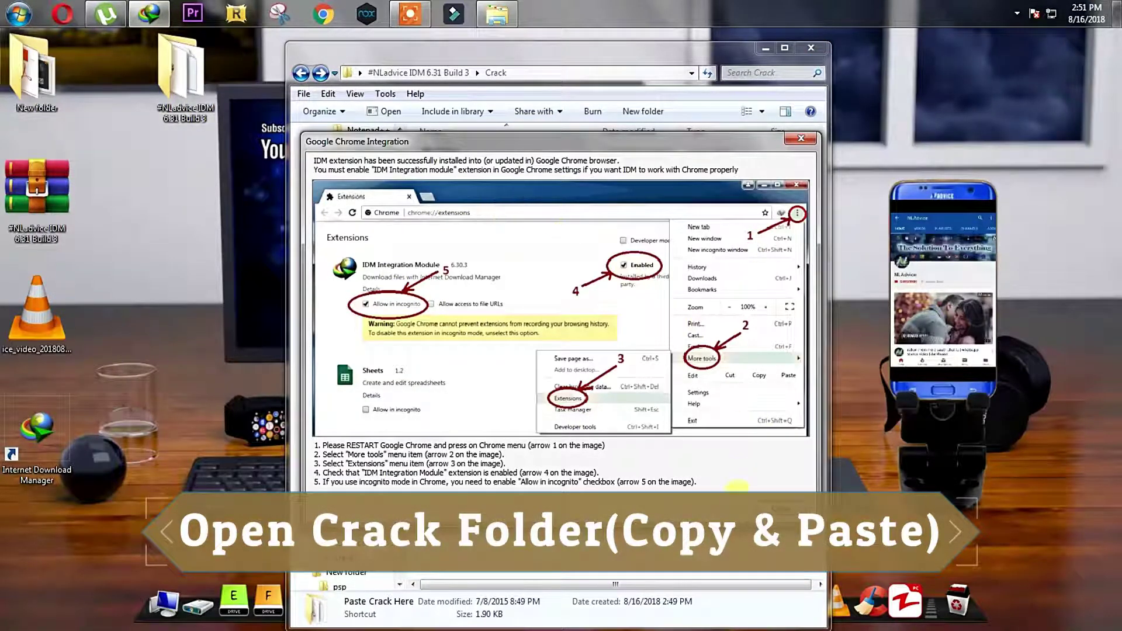
{"action": "left_click", "coordinate": [783, 508]}
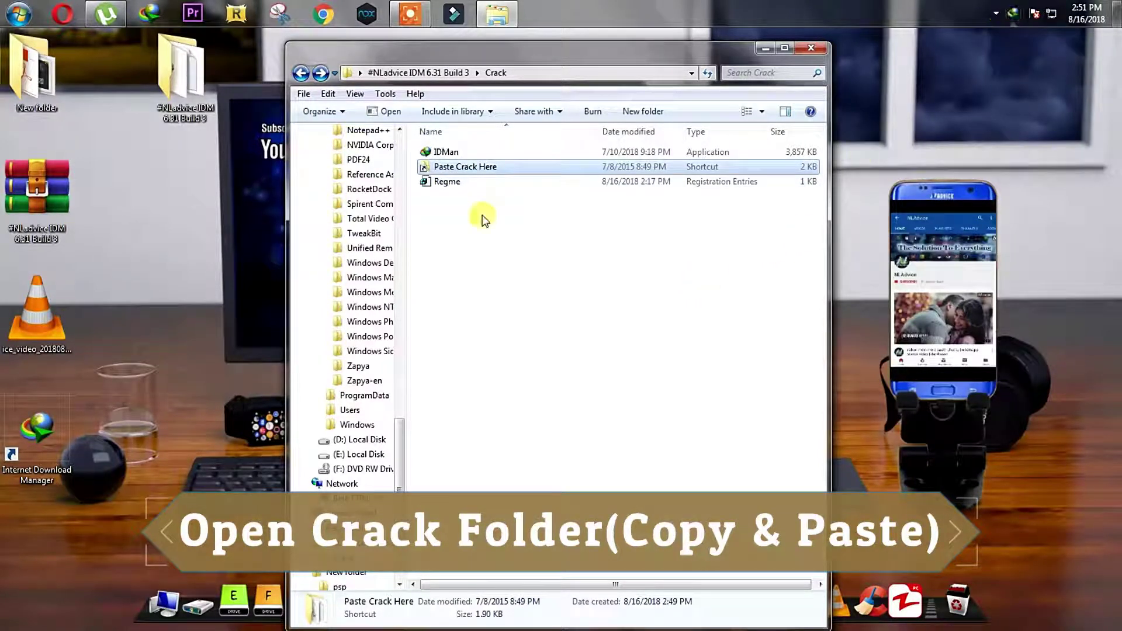
{"action": "left_click", "coordinate": [311, 80]}
{"action": "double_click", "coordinate": [614, 159]}
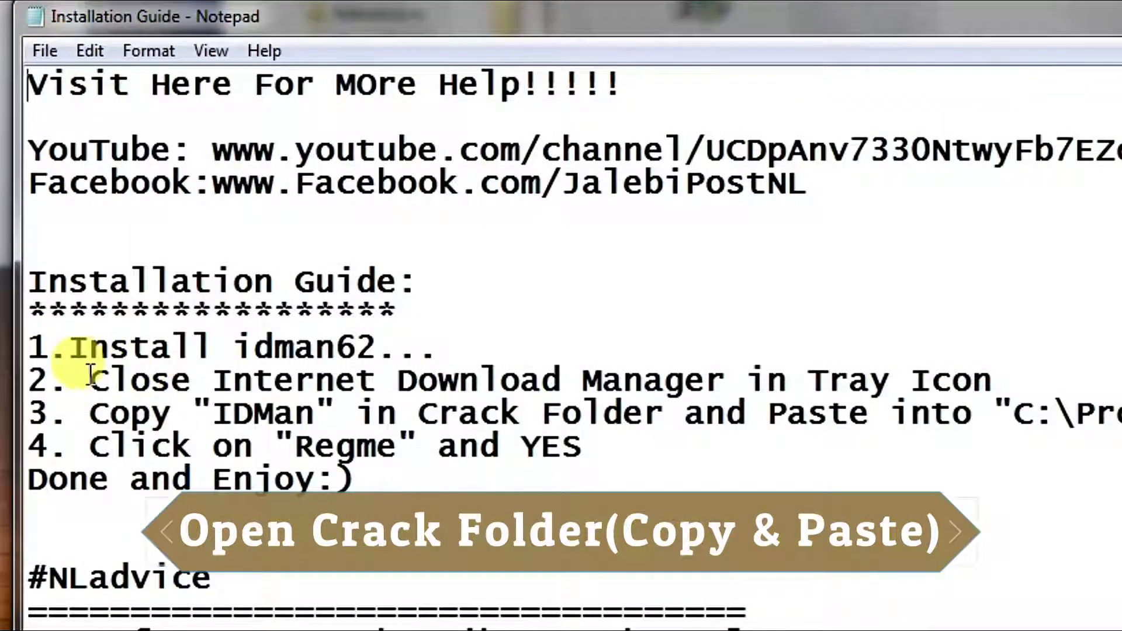
{"action": "left_click_drag", "start_coordinate": [89, 380], "coordinate": [1005, 374]}
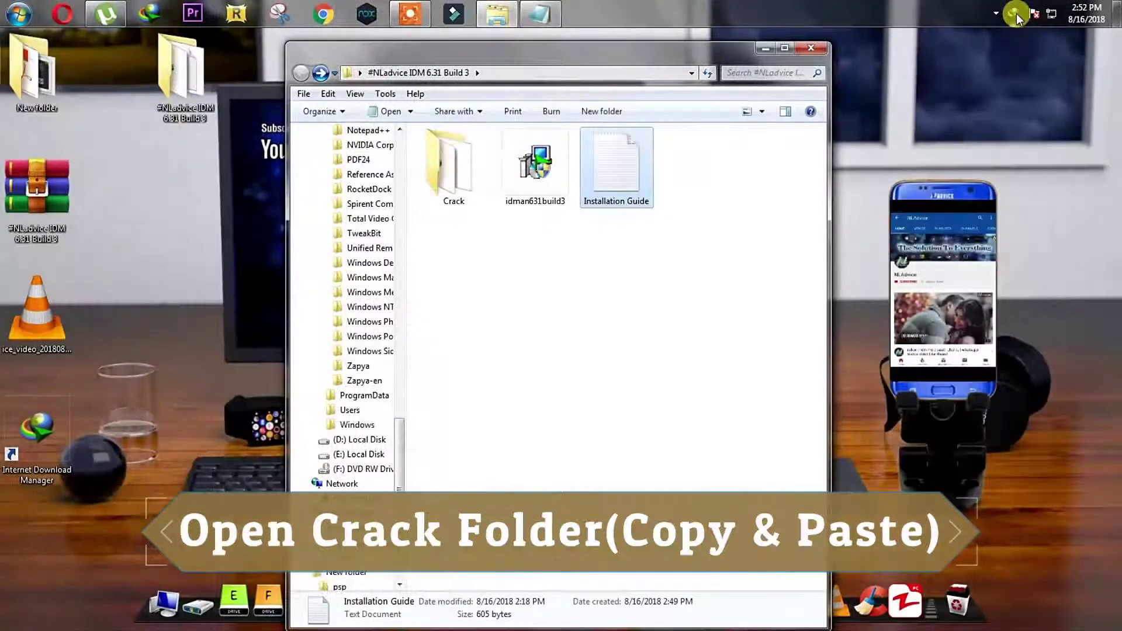
Step: Exit the Internet Download Manager instance running in the system tray
{"action": "right_click", "coordinate": [1015, 12]}
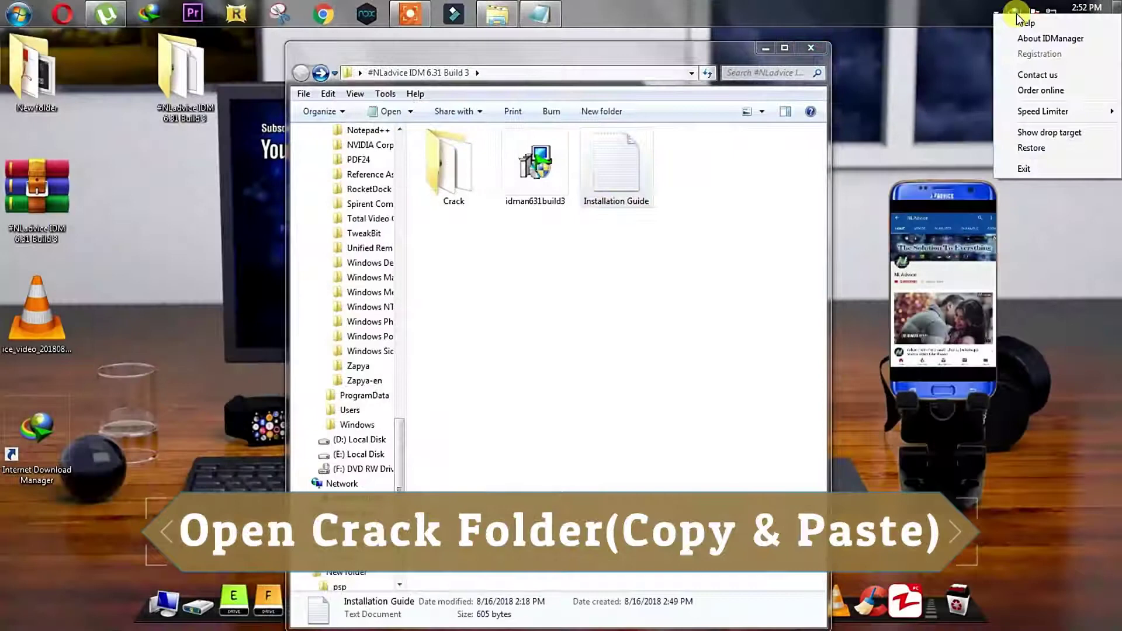
{"action": "left_click", "coordinate": [1026, 169]}
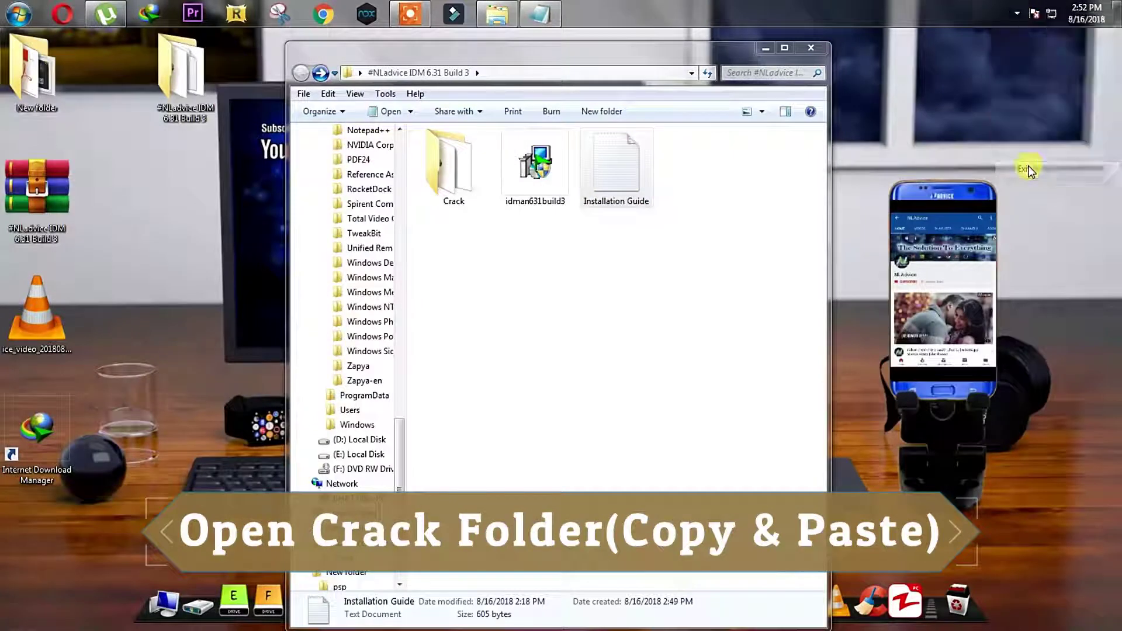
{"action": "left_click", "coordinate": [621, 240]}
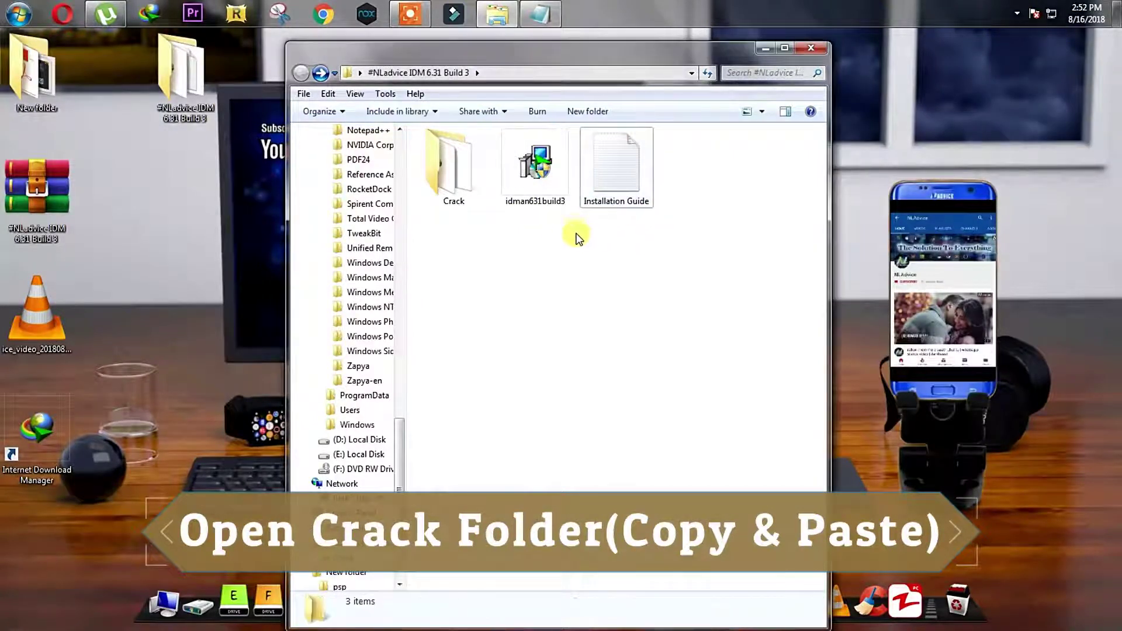
Step: Copy the IDMan and Regme files from the Crack folder again
{"action": "double_click", "coordinate": [480, 179]}
{"action": "left_click", "coordinate": [470, 179]}
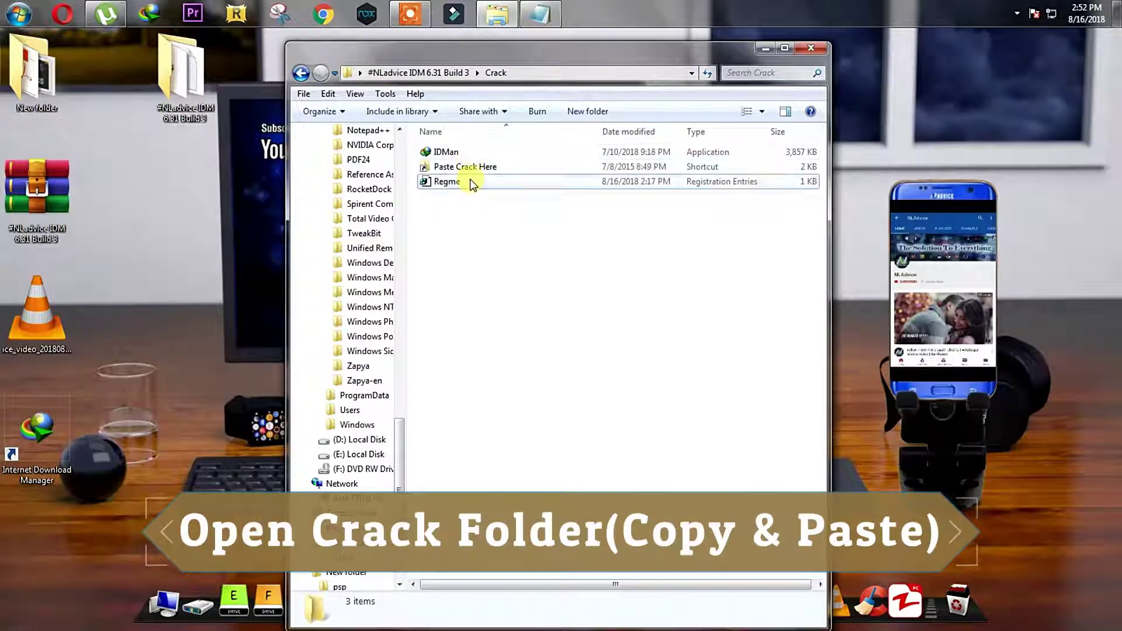
{"action": "left_click", "coordinate": [469, 155], "text": "ctrl"}
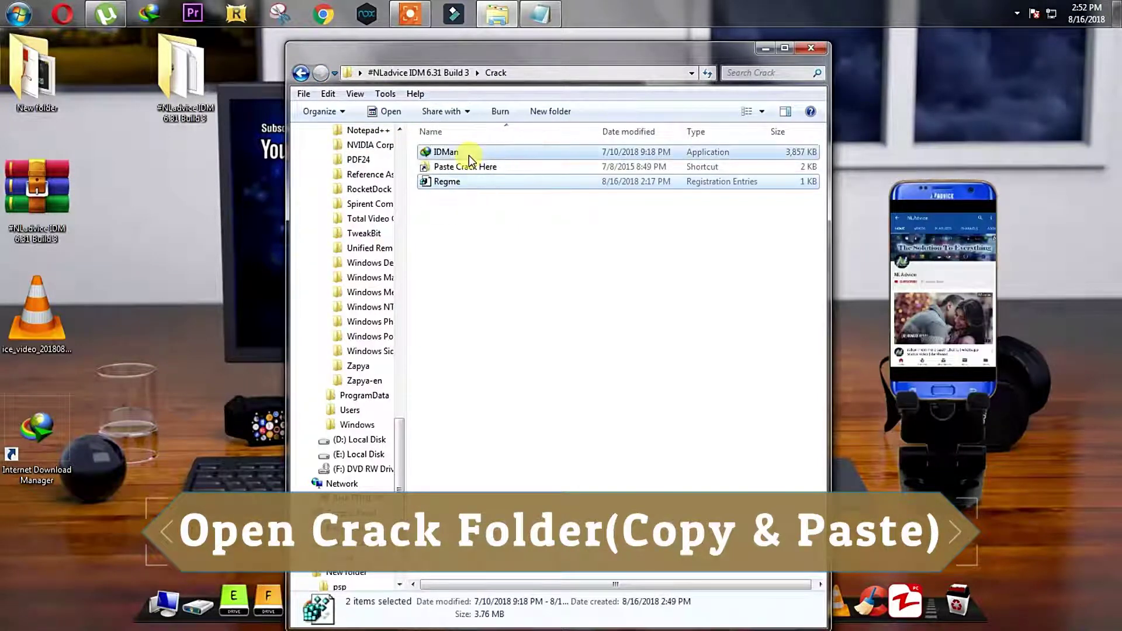
{"action": "right_click", "coordinate": [469, 155]}
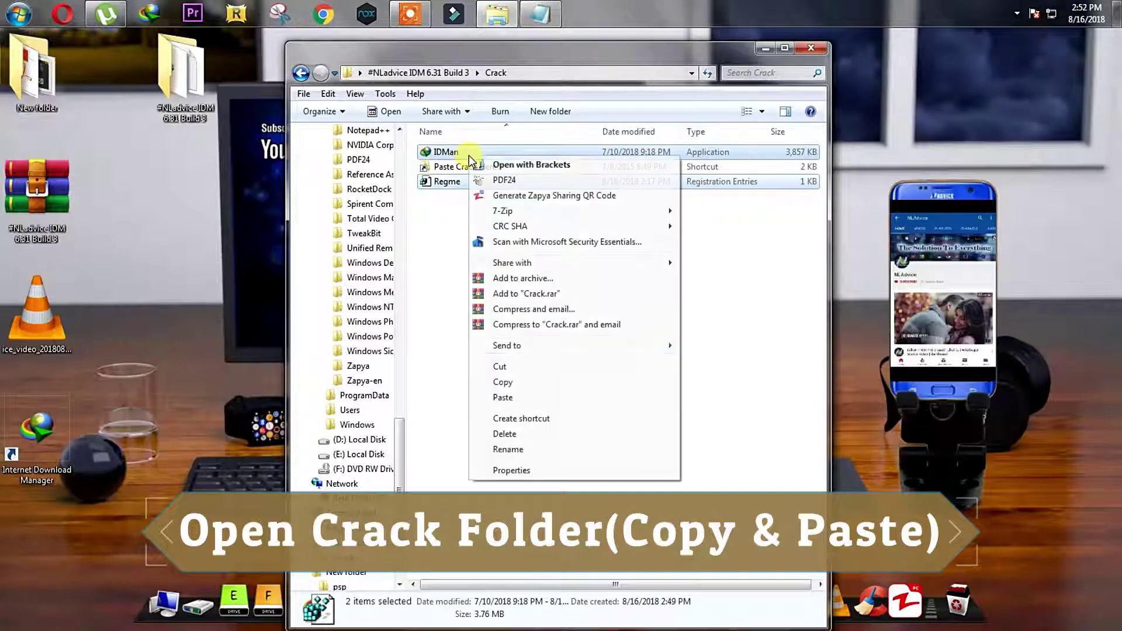
{"action": "left_click", "coordinate": [557, 380]}
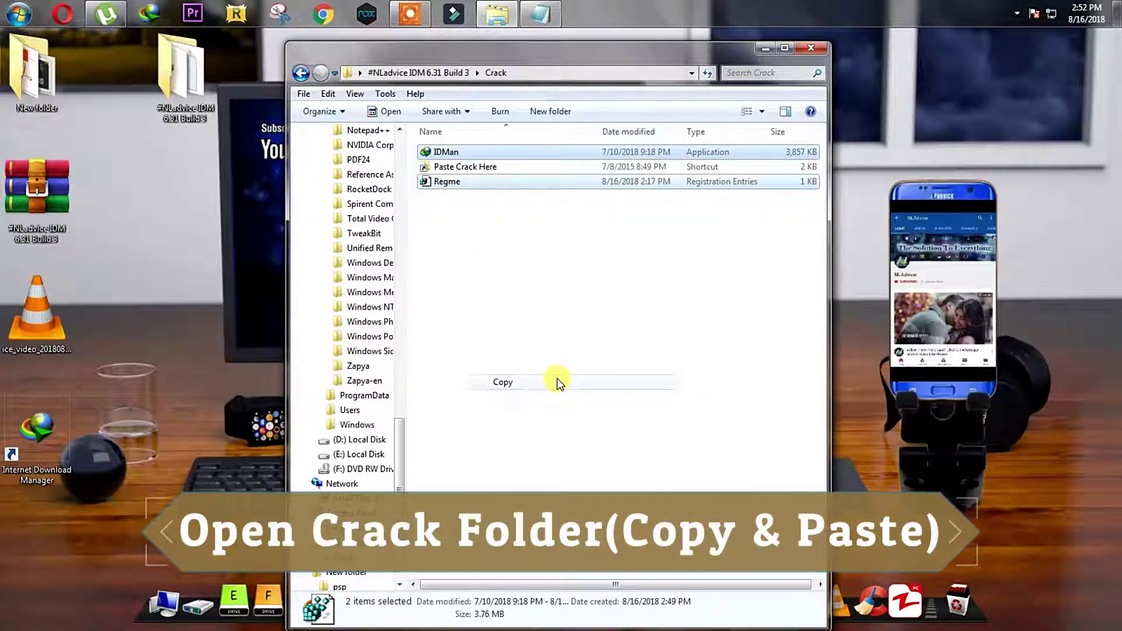
Step: Paste IDMan and Regme into the Internet Download Manager program folder, replacing both existing files and granting administrator permission
{"action": "double_click", "coordinate": [463, 168]}
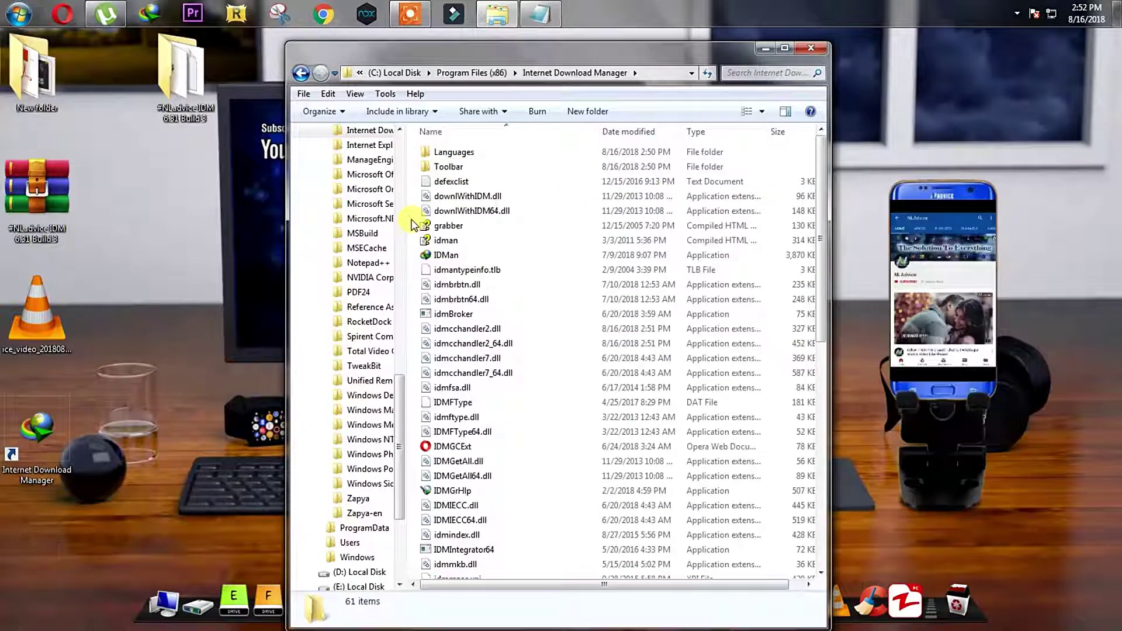
{"action": "right_click", "coordinate": [412, 226]}
{"action": "left_click", "coordinate": [449, 316]}
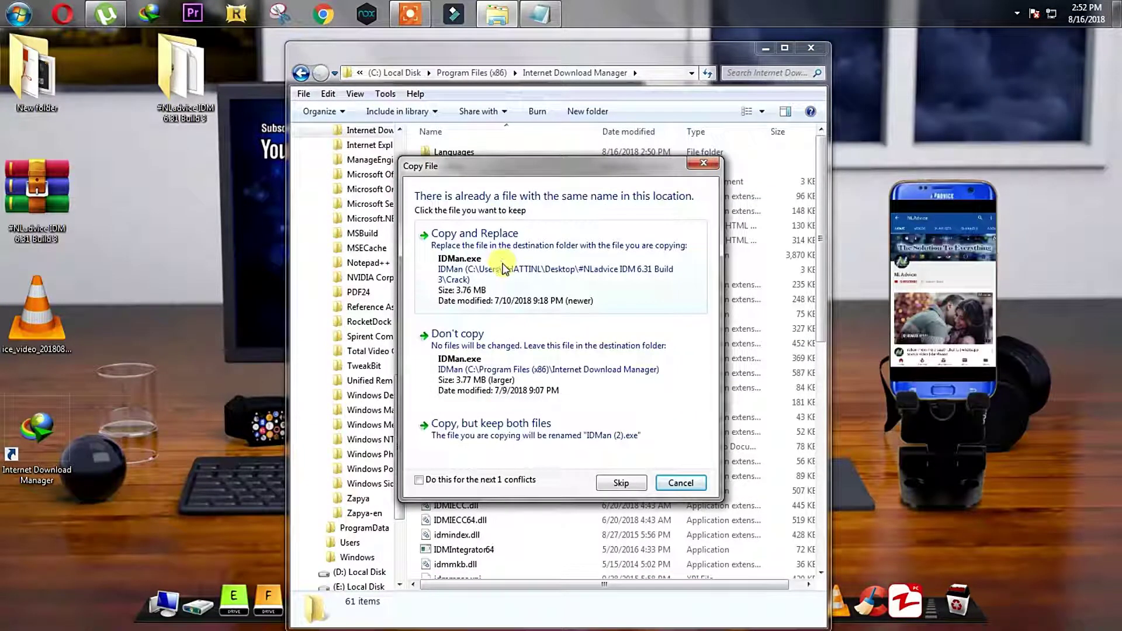
{"action": "left_click", "coordinate": [504, 268]}
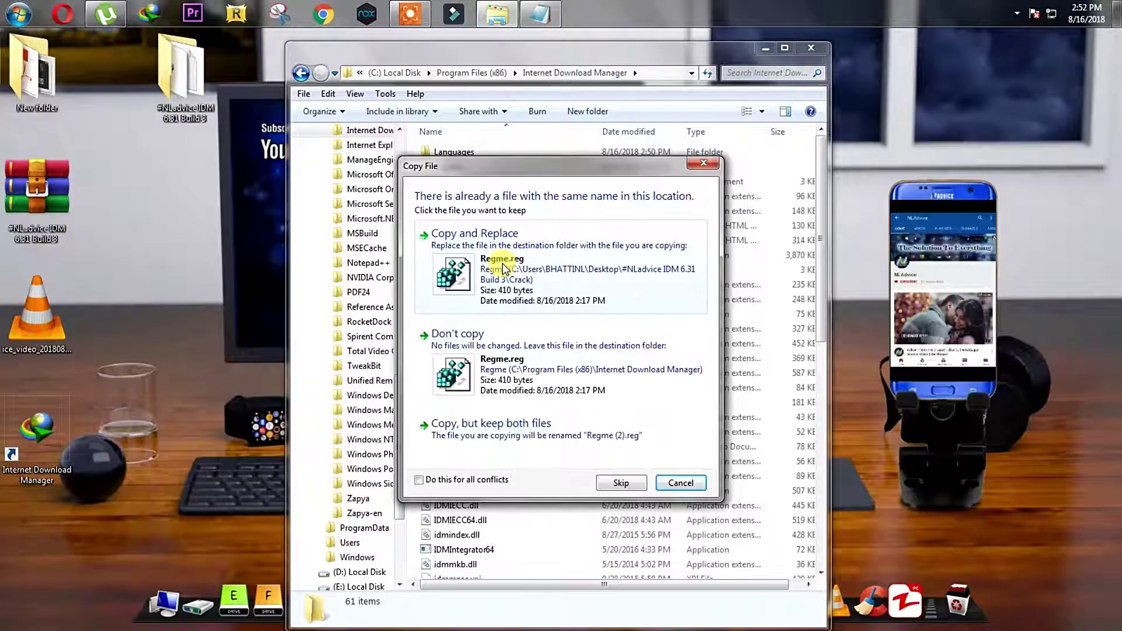
{"action": "left_click", "coordinate": [505, 267]}
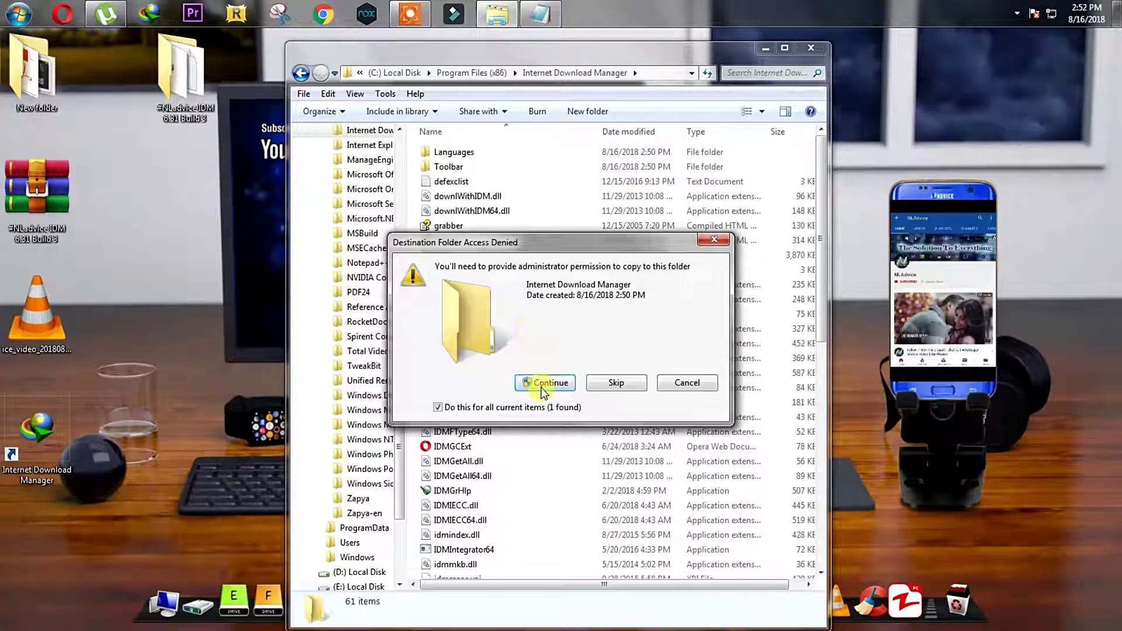
{"action": "left_click", "coordinate": [538, 383]}
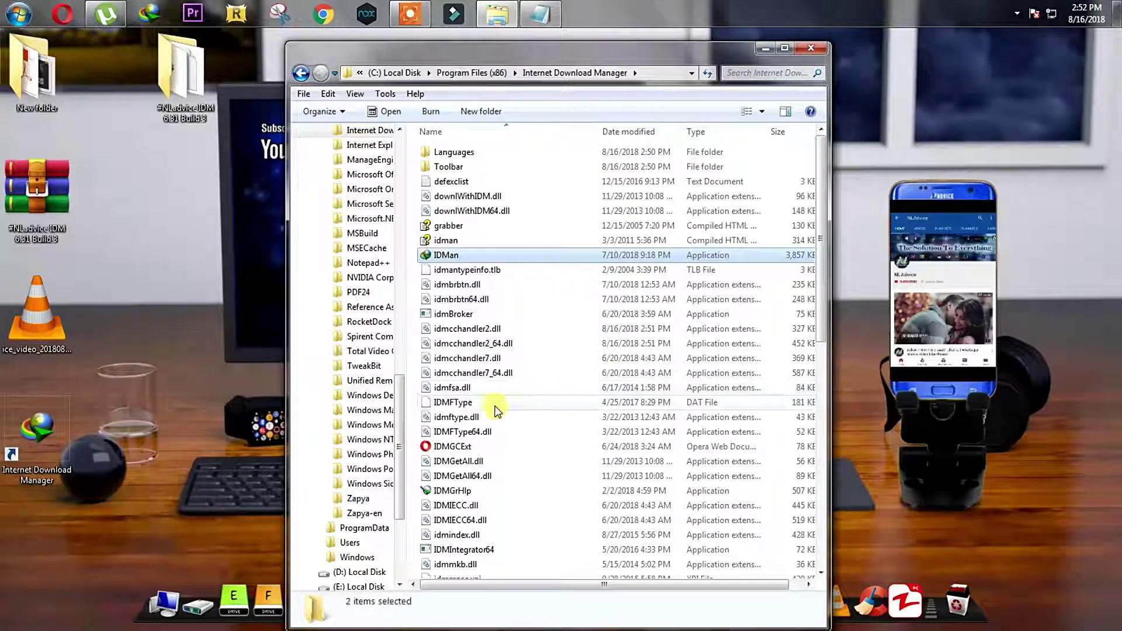
{"action": "left_click", "coordinate": [417, 373]}
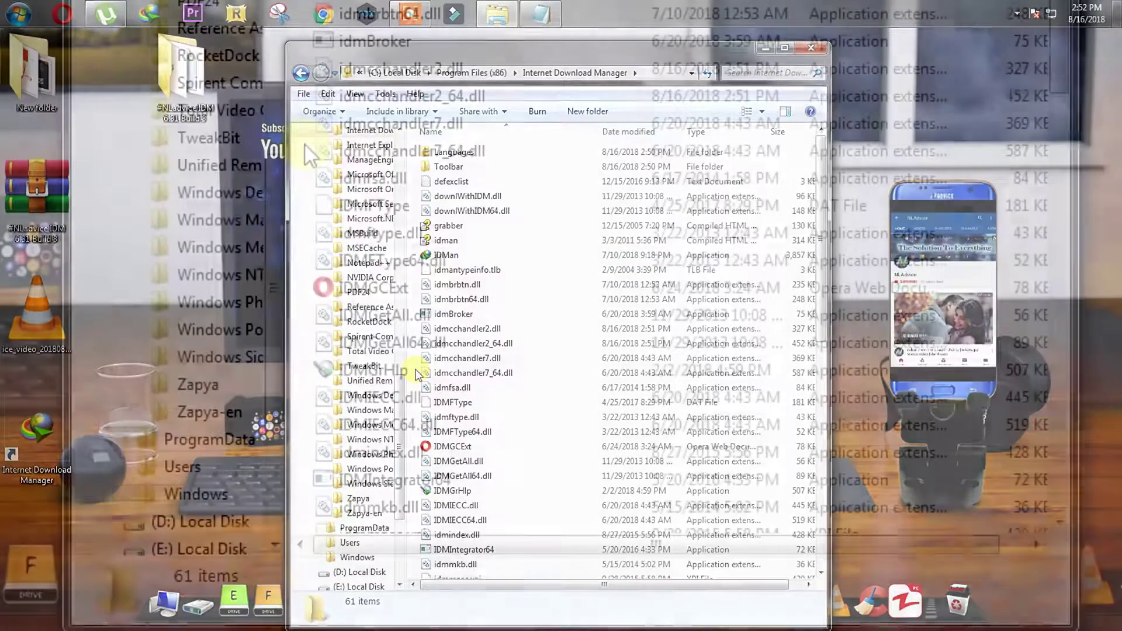
Step: Merge the Regme file from the Internet Download Manager program folder into the registry and close the confirmation
{"action": "scroll", "coordinate": [304, 144], "scroll_direction": "down", "scroll_amount": 8}
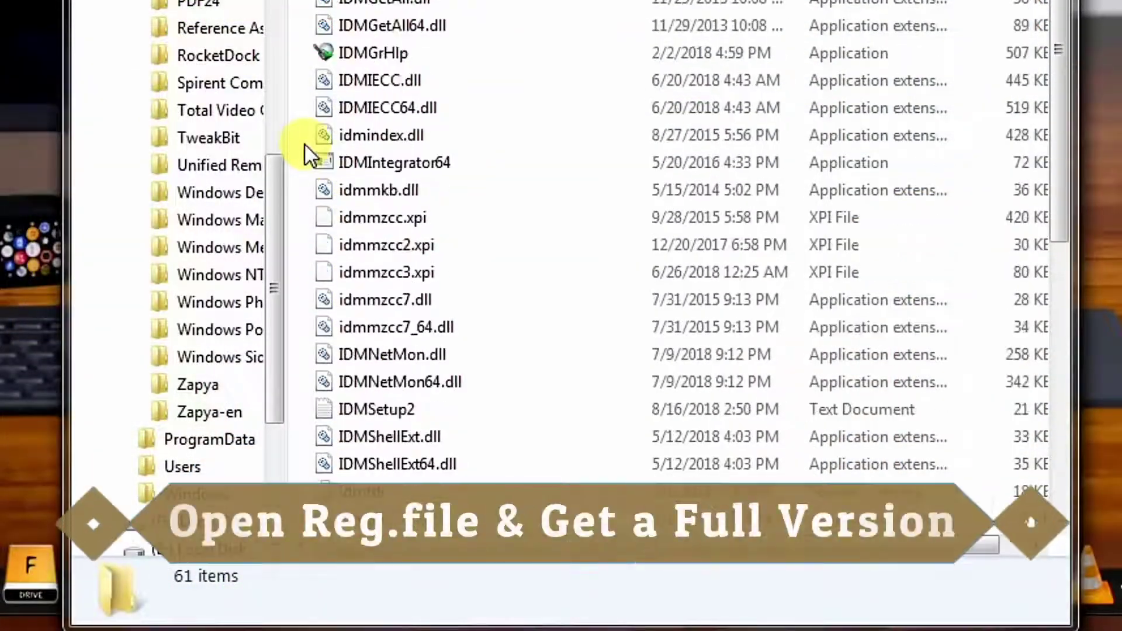
{"action": "scroll", "coordinate": [304, 145], "scroll_direction": "down", "scroll_amount": 1}
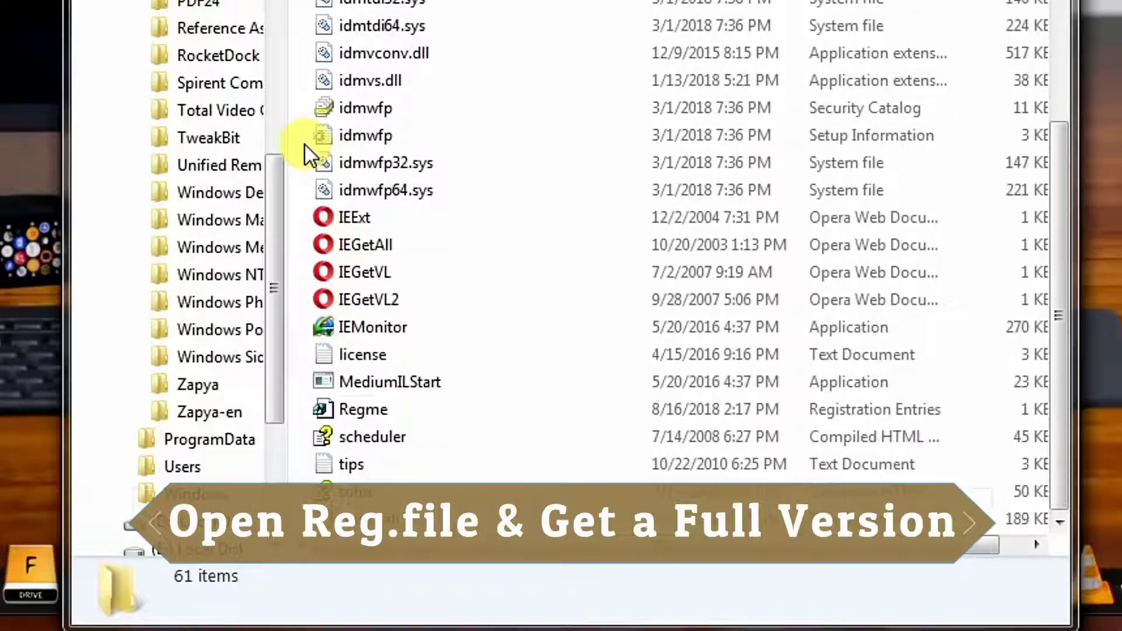
{"action": "left_click", "coordinate": [389, 409]}
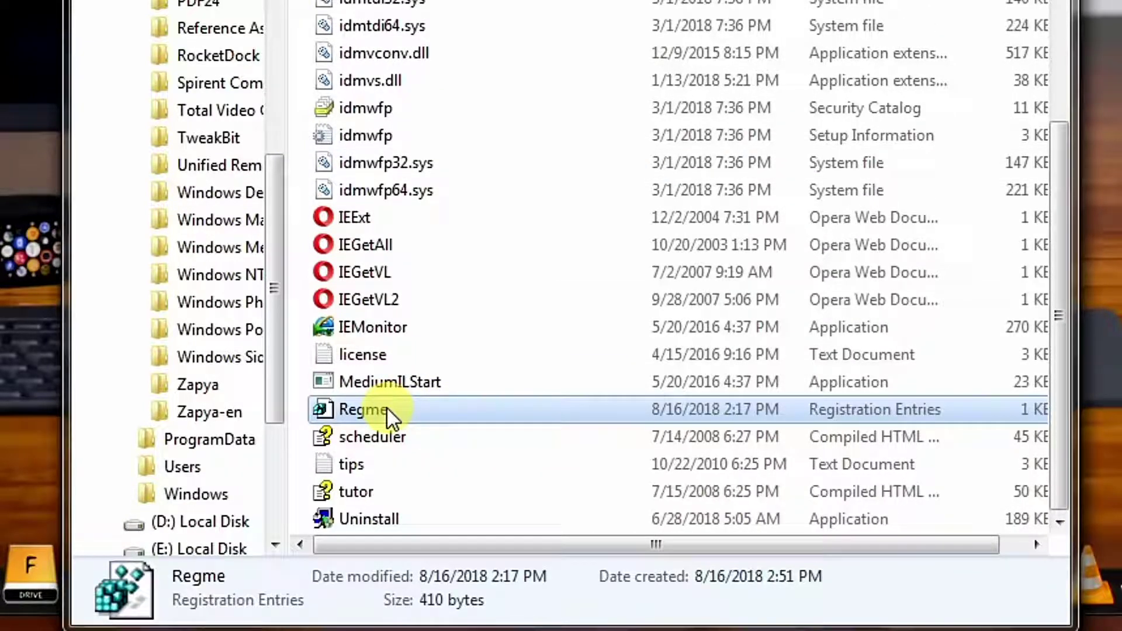
{"action": "right_click", "coordinate": [386, 407]}
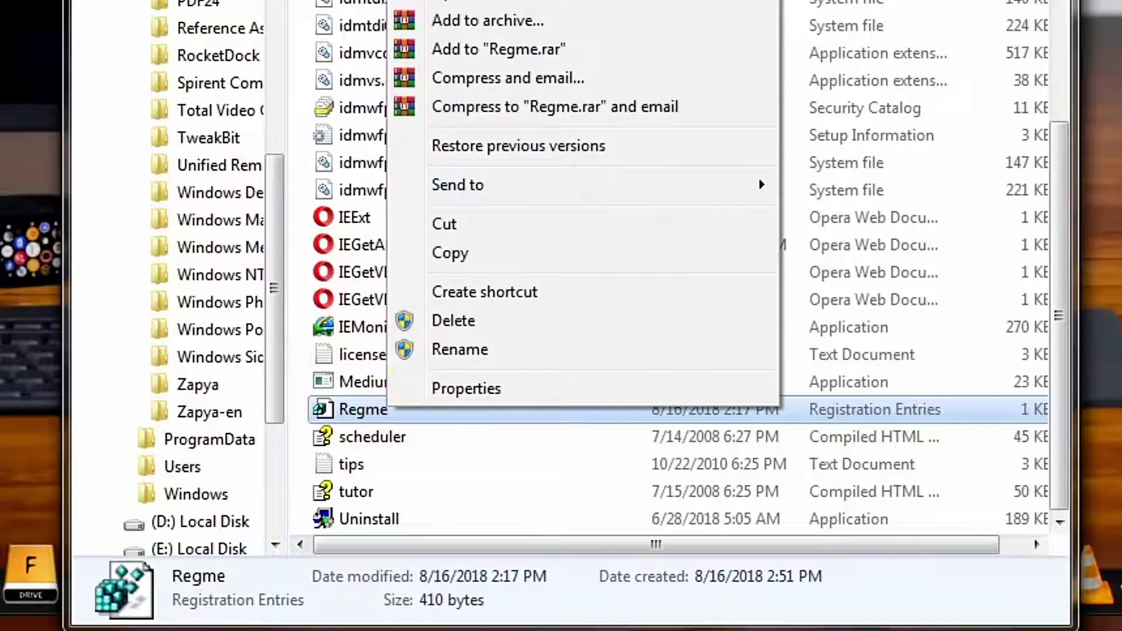
{"action": "left_click", "coordinate": [369, 404]}
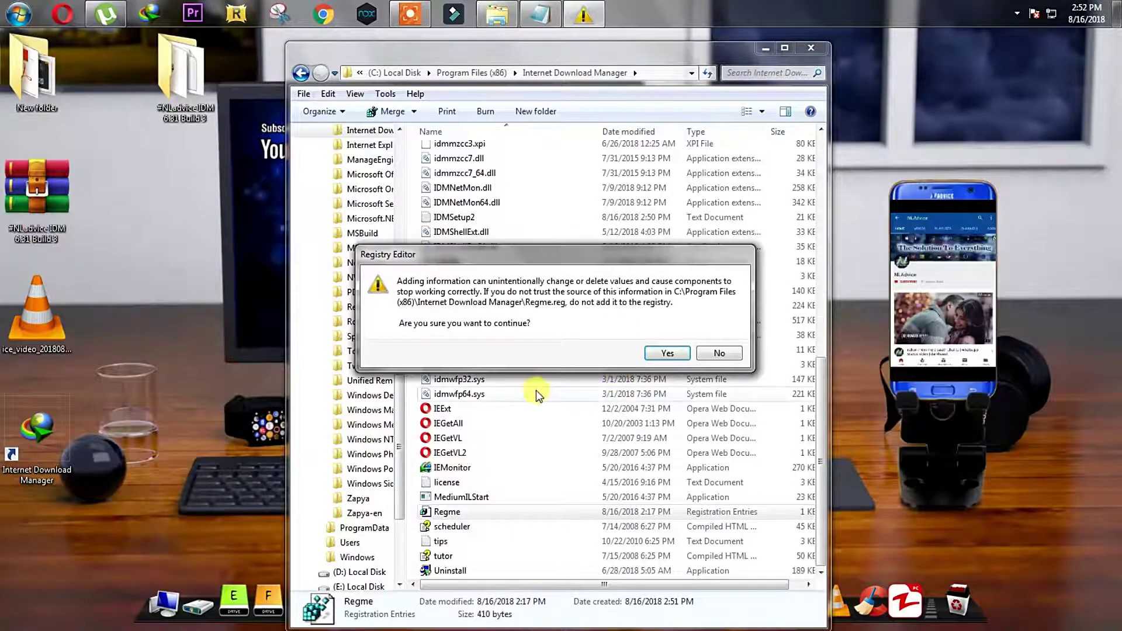
{"action": "left_click", "coordinate": [668, 353]}
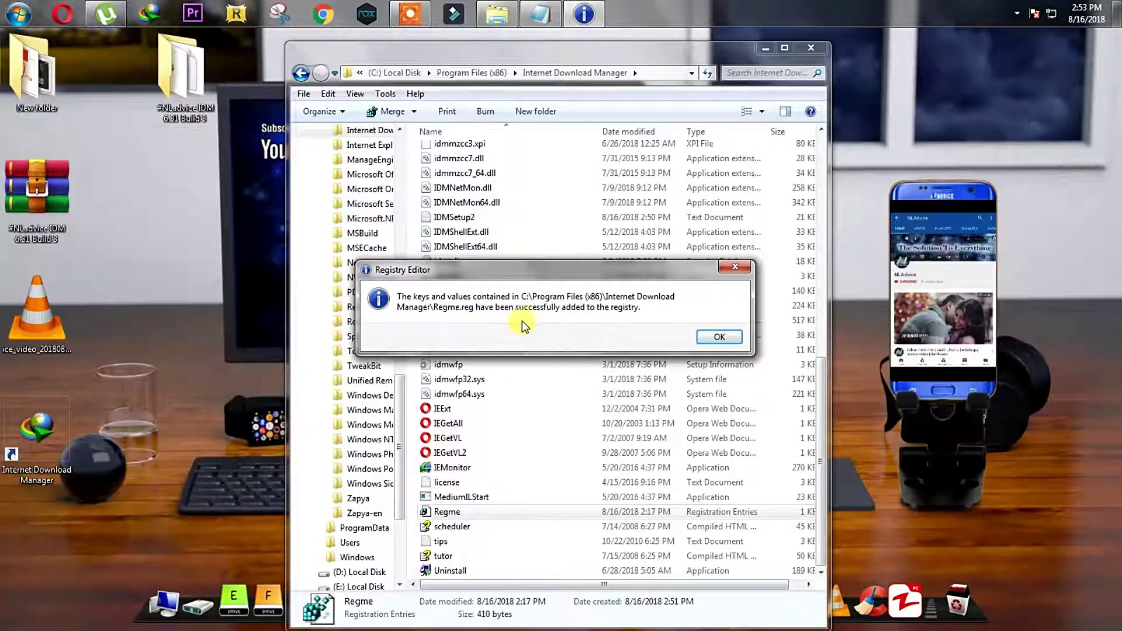
{"action": "left_click", "coordinate": [715, 336]}
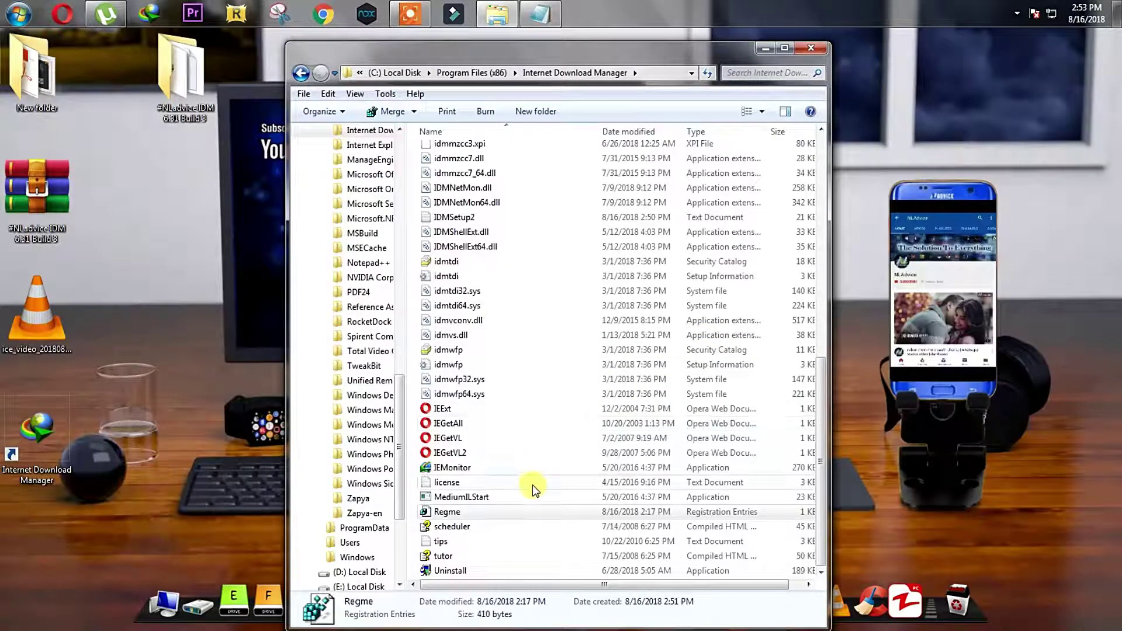
Step: Show the program folder's files as large icons and launch the replaced IDMan application
{"action": "left_click", "coordinate": [413, 471]}
{"action": "scroll", "coordinate": [413, 466], "scroll_direction": "up", "scroll_amount": 11}
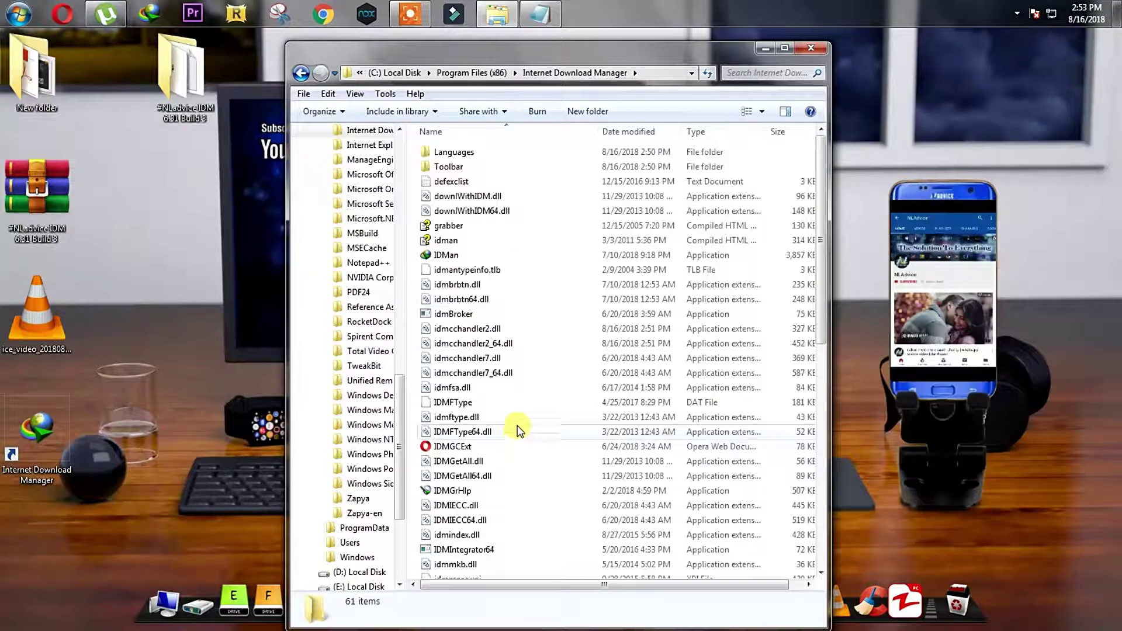
{"action": "left_click", "coordinate": [452, 257]}
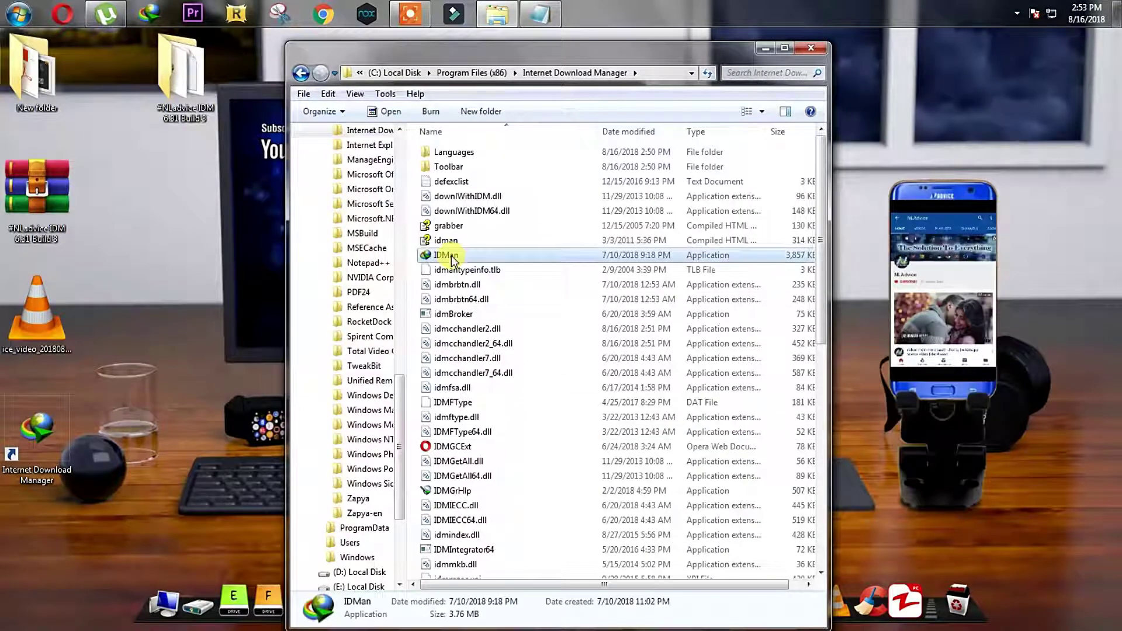
{"action": "left_click", "coordinate": [764, 112]}
{"action": "left_click", "coordinate": [817, 41]}
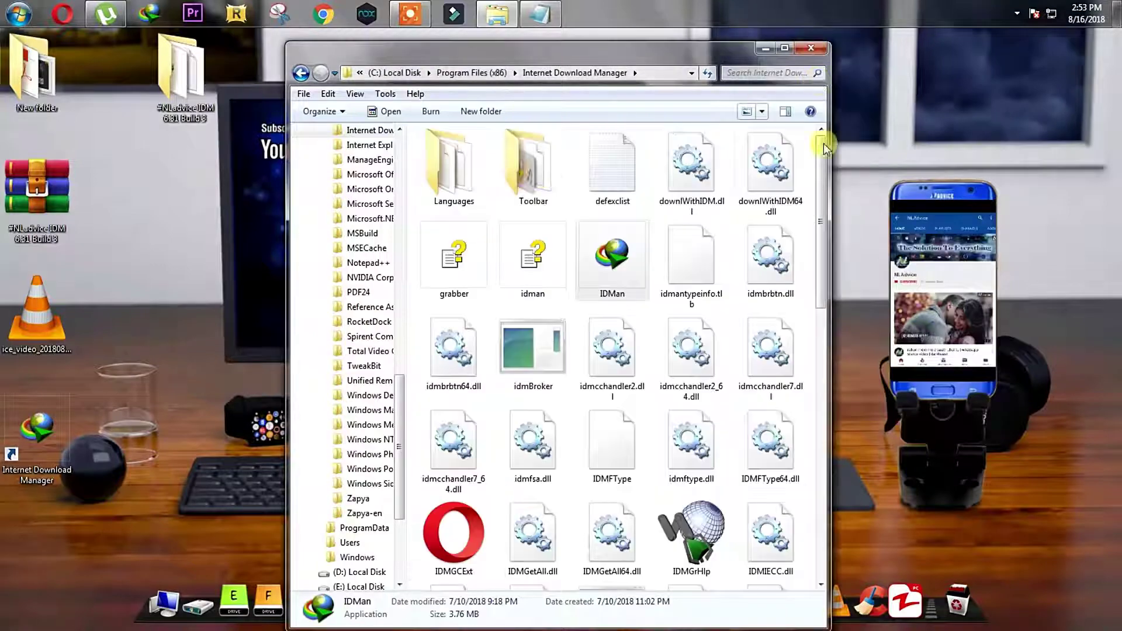
{"action": "right_click", "coordinate": [613, 268]}
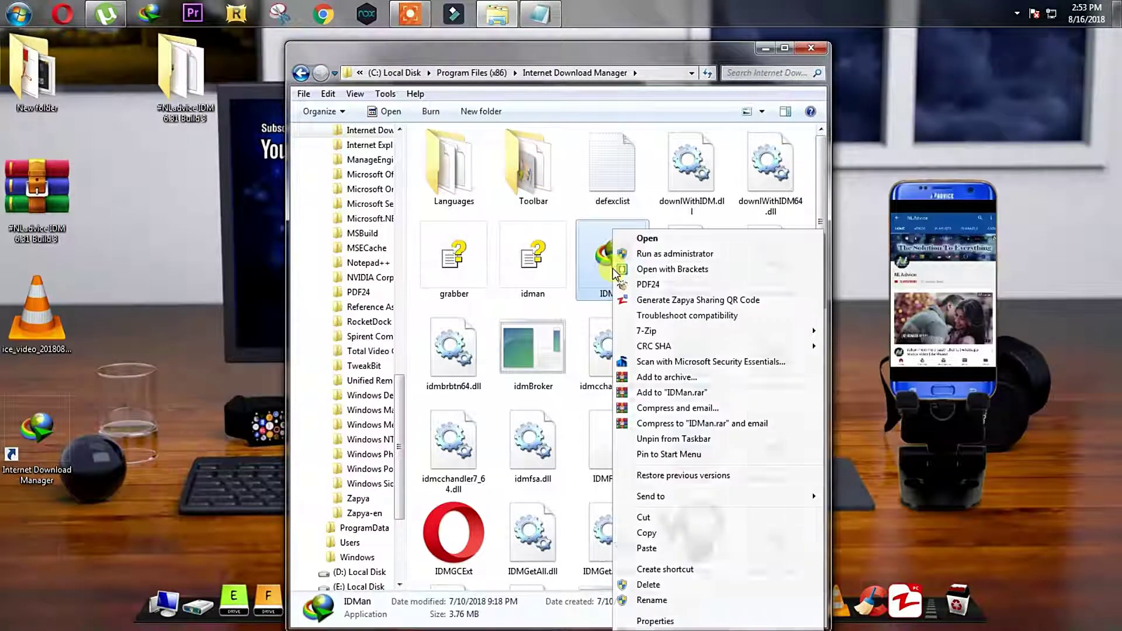
{"action": "left_click", "coordinate": [647, 245]}
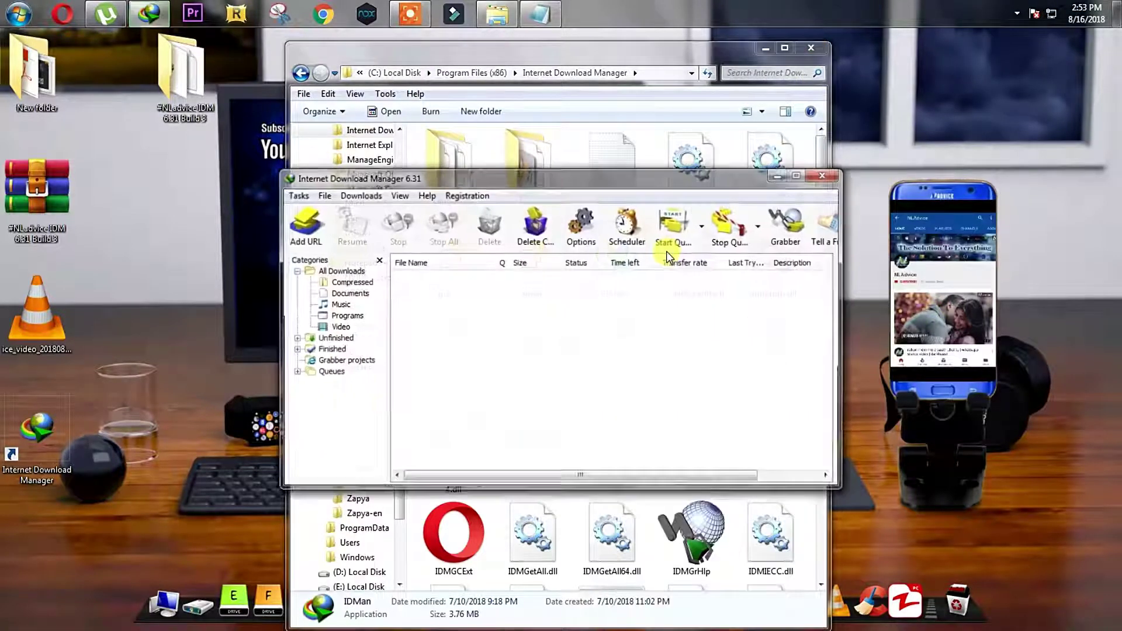
{"action": "left_click", "coordinate": [665, 417]}
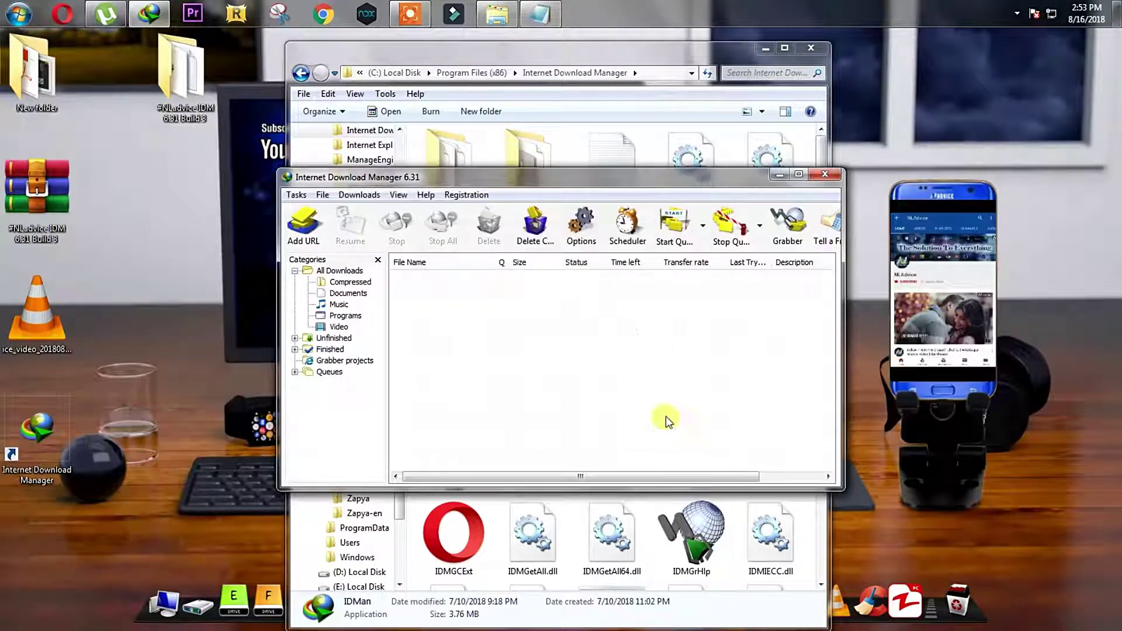
Step: Close the program folder, maximize Internet Download Manager and check its version and licence details in the About dialog
{"action": "left_click", "coordinate": [808, 48]}
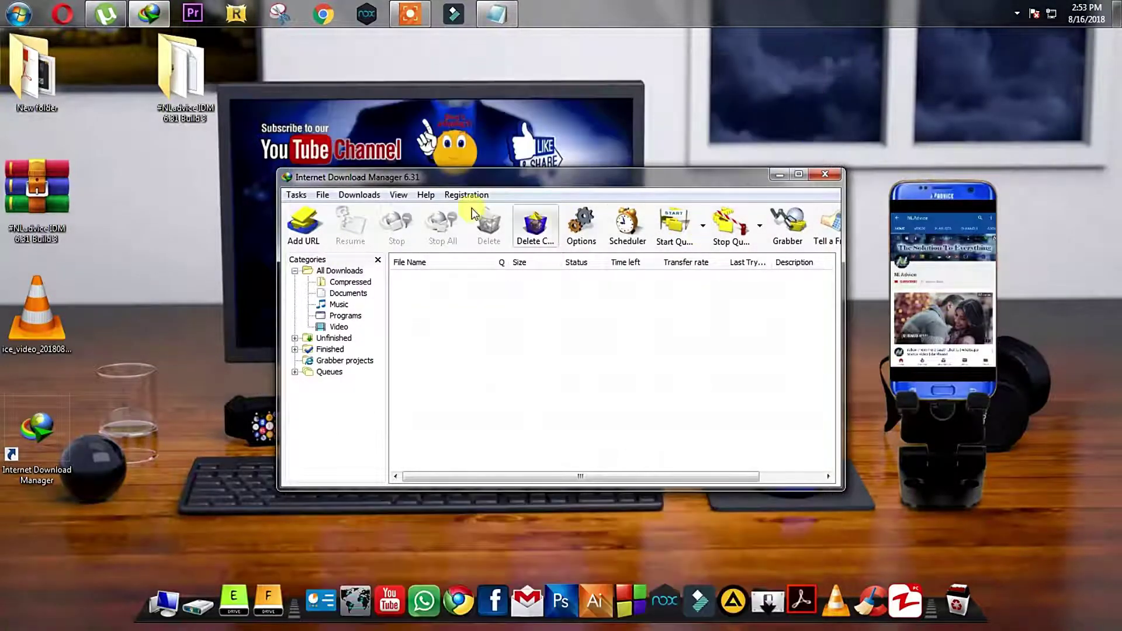
{"action": "double_click", "coordinate": [454, 180]}
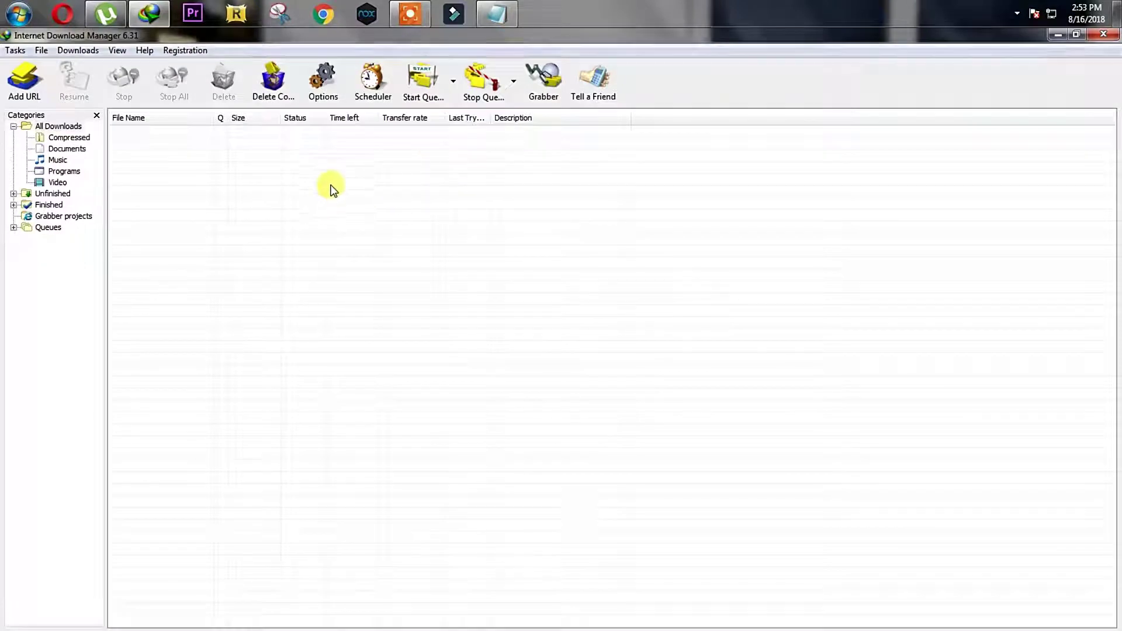
{"action": "left_click", "coordinate": [173, 52]}
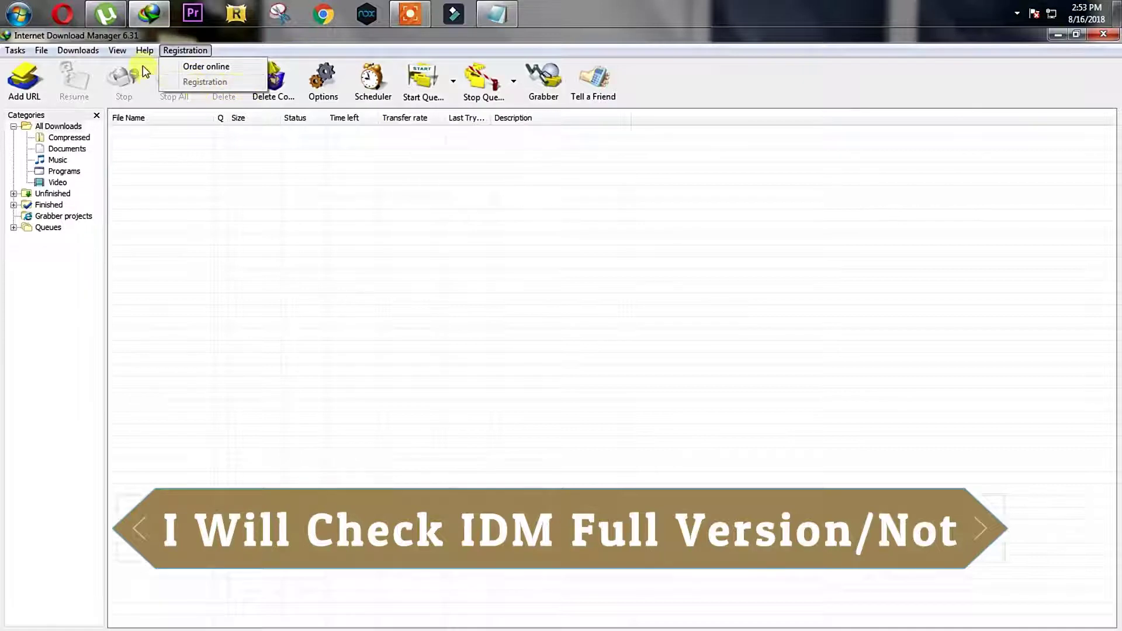
{"action": "mouse_move", "coordinate": [140, 56]}
{"action": "left_click", "coordinate": [182, 206]}
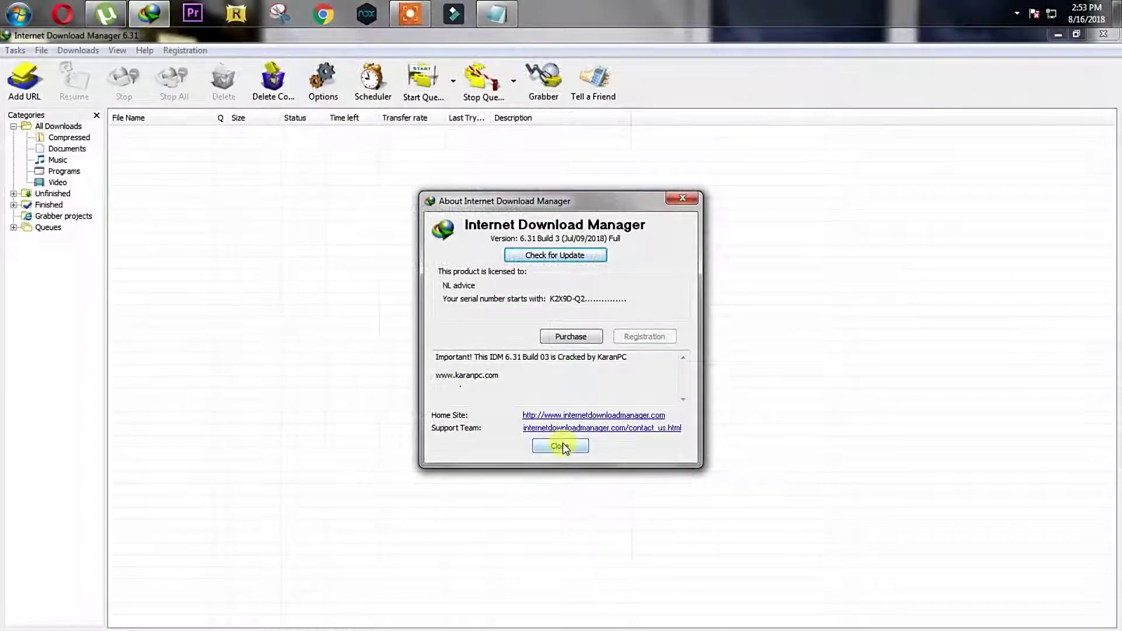
{"action": "left_click", "coordinate": [563, 446]}
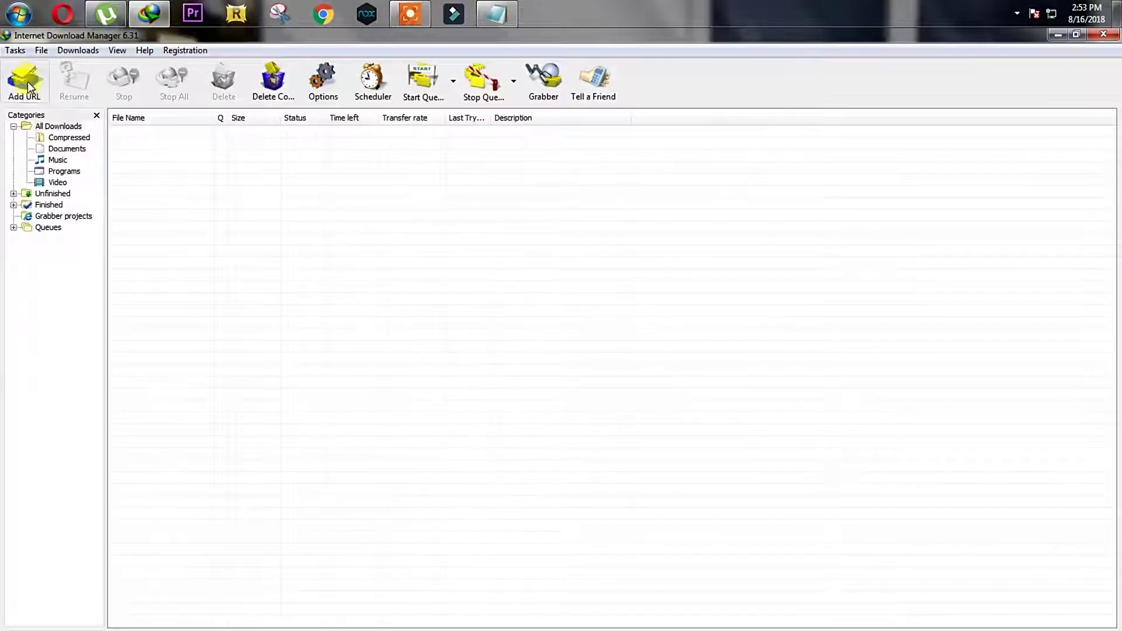
Step: Close Internet Download Manager, switch to Google Chrome and open its extensions page
{"action": "left_click", "coordinate": [15, 50]}
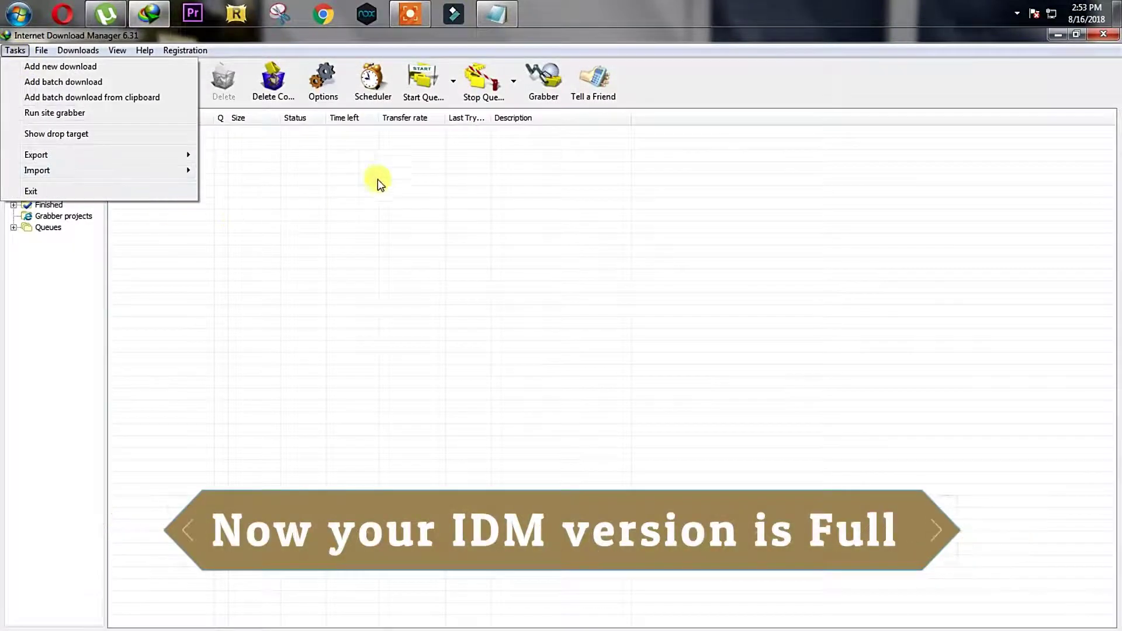
{"action": "left_click", "coordinate": [1098, 35]}
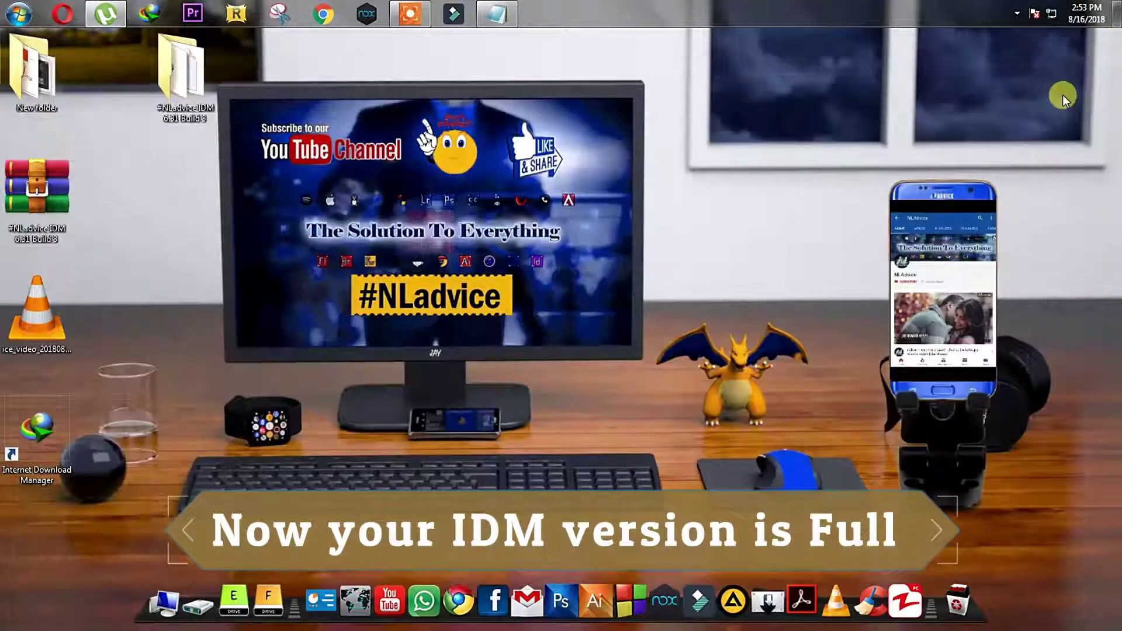
{"action": "left_click", "coordinate": [324, 15]}
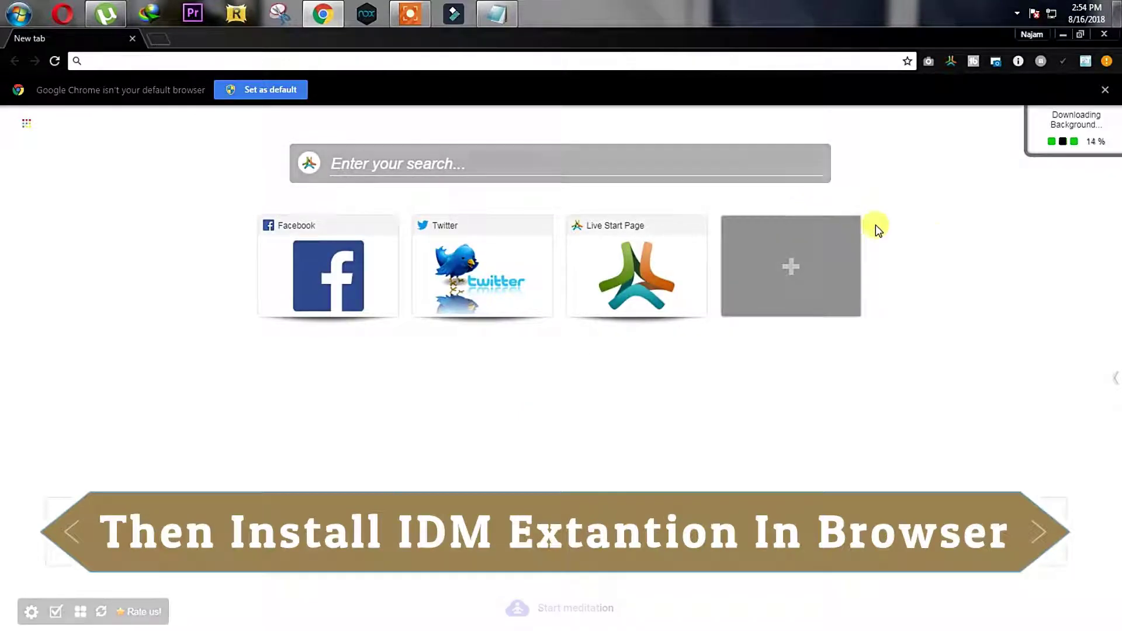
{"action": "left_click", "coordinate": [1107, 61]}
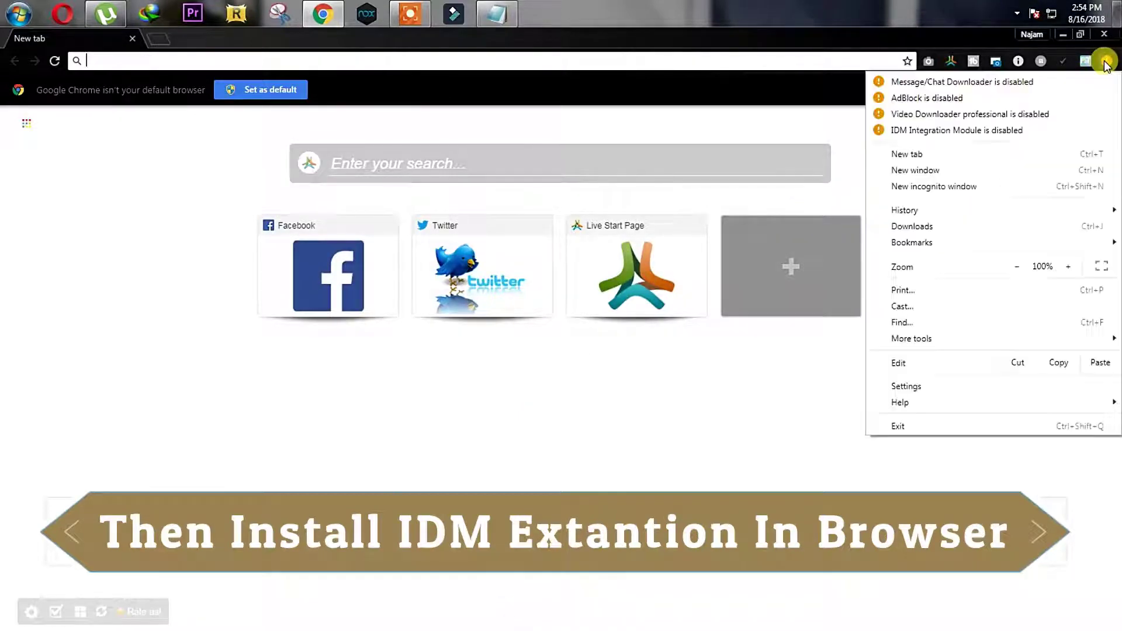
{"action": "left_click", "coordinate": [946, 388]}
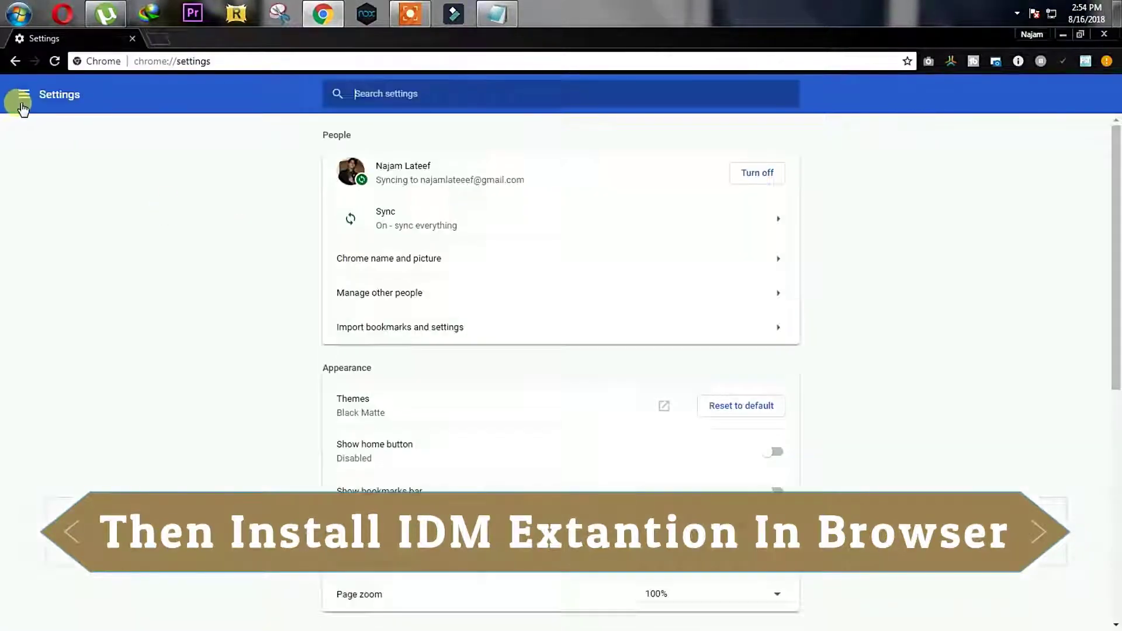
{"action": "left_click", "coordinate": [24, 103]}
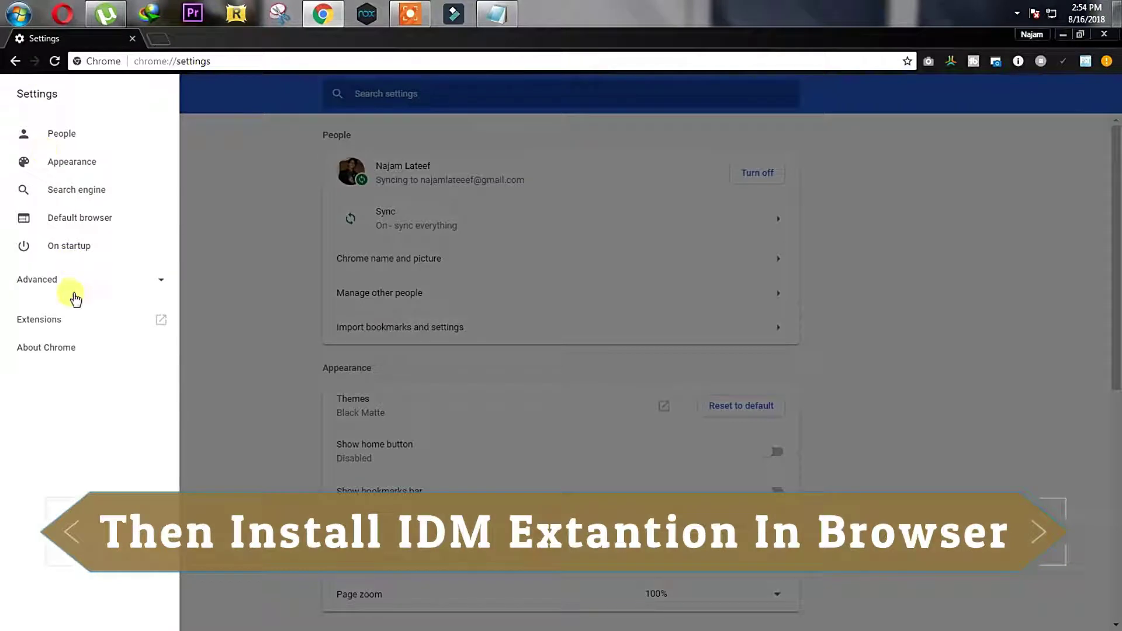
{"action": "left_click", "coordinate": [40, 326]}
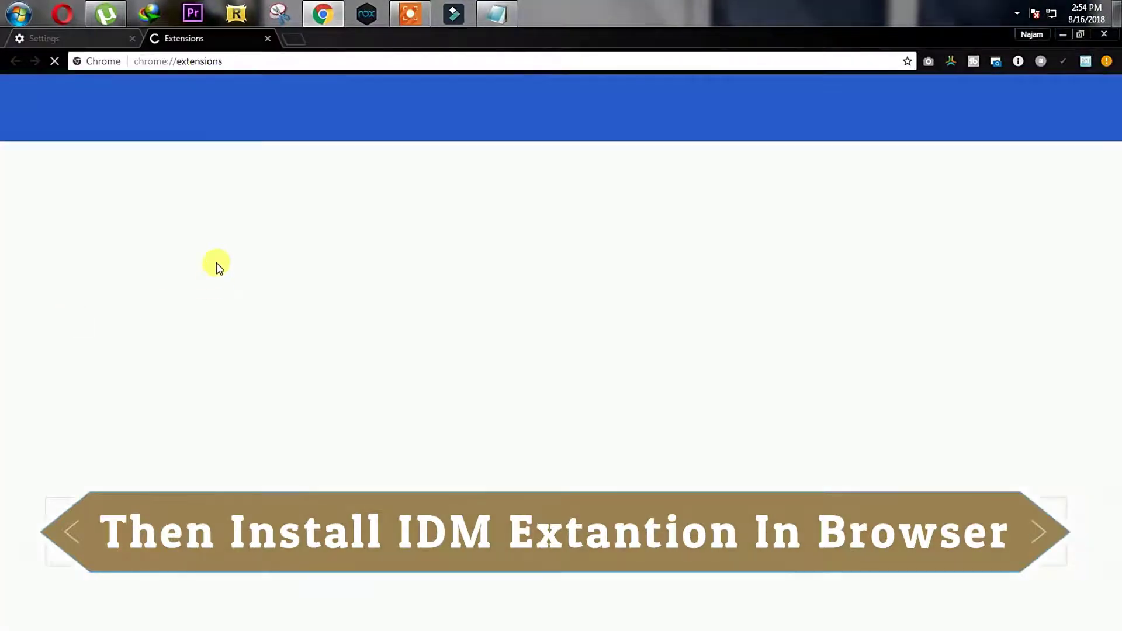
Step: Remove the disabled IDM Integration Module 6.31 extension from Chrome and confirm the removal
{"action": "scroll", "coordinate": [646, 281], "scroll_direction": "down", "scroll_amount": 1}
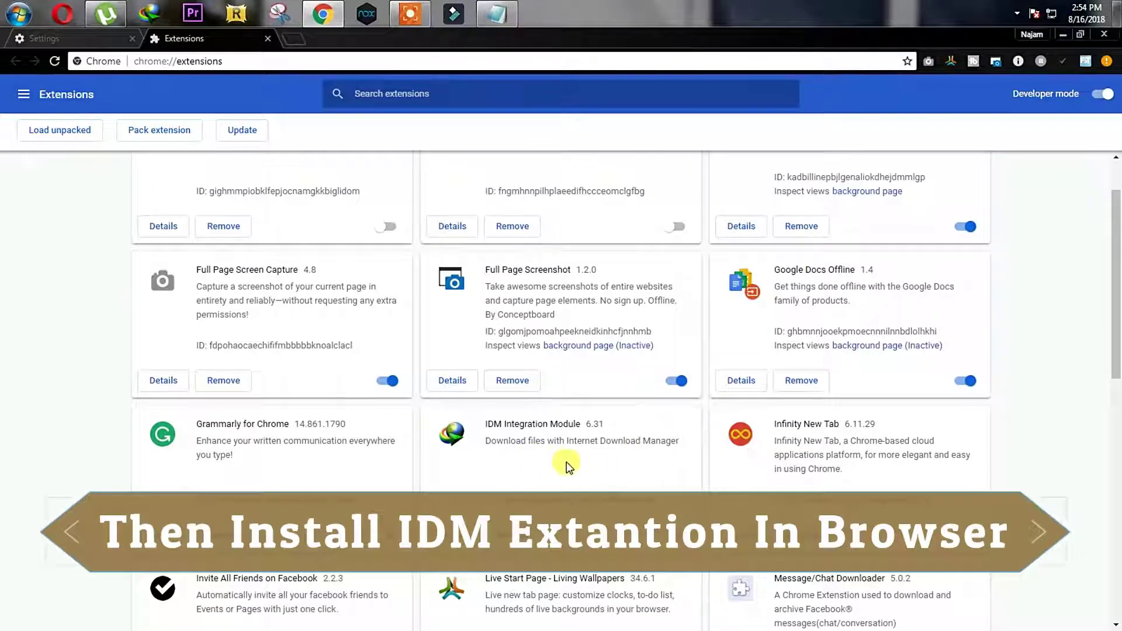
{"action": "scroll", "coordinate": [679, 467], "scroll_direction": "down", "scroll_amount": 1}
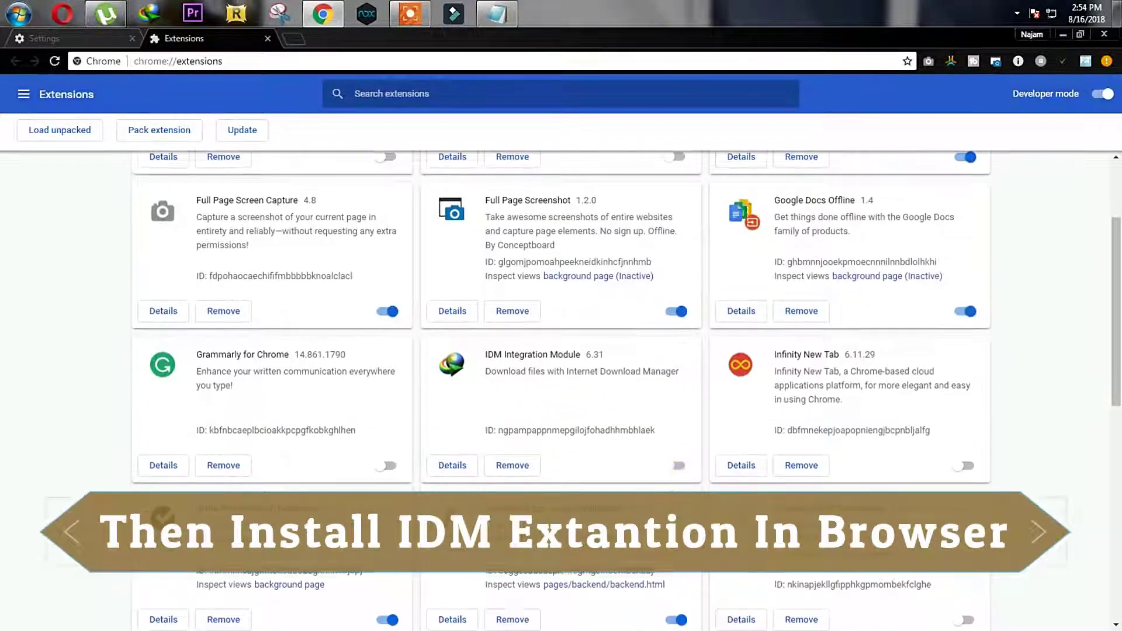
{"action": "left_click", "coordinate": [526, 463]}
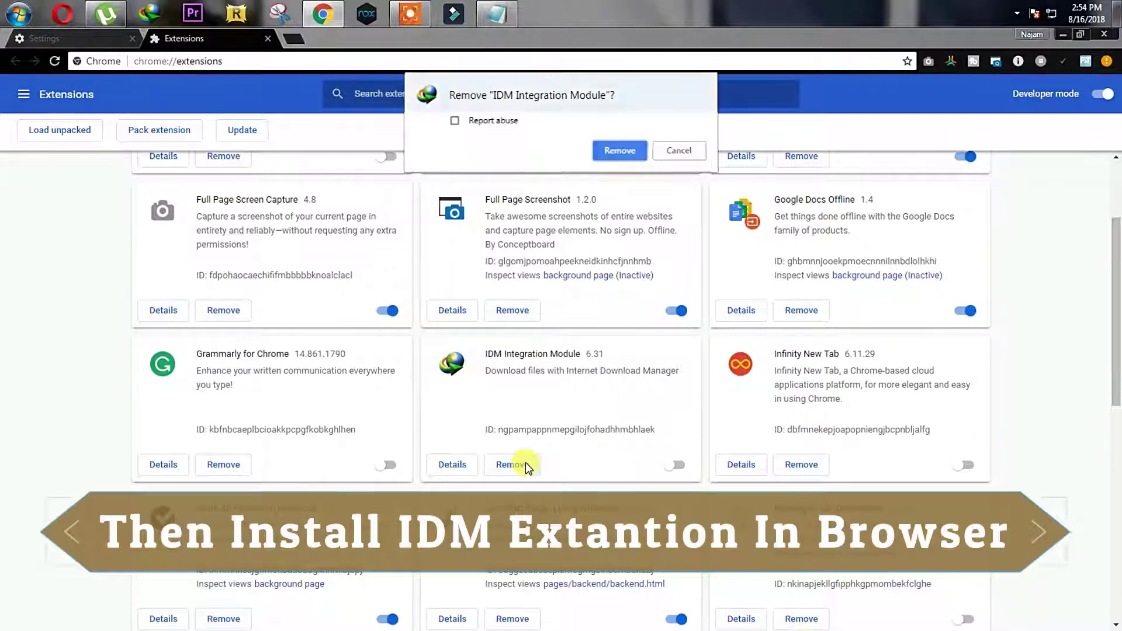
{"action": "left_click", "coordinate": [610, 151]}
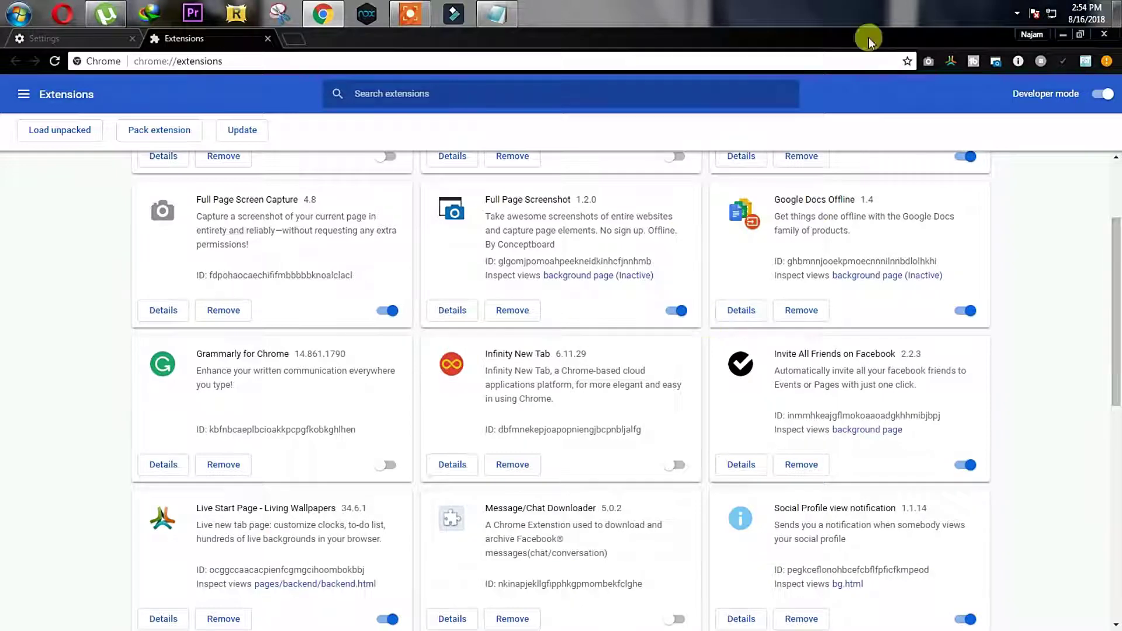
Step: Switch to File Explorer, search the Internet Download Manager program folder for "crx" and select the IDMGCExt file
{"action": "left_click", "coordinate": [1063, 34]}
{"action": "double_click", "coordinate": [162, 68]}
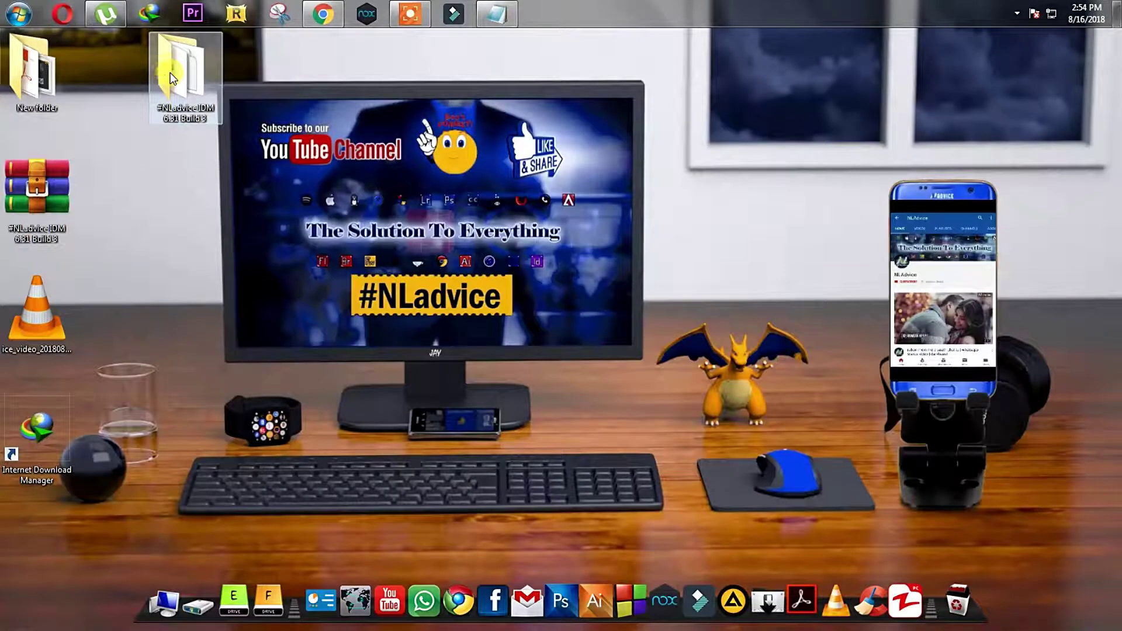
{"action": "double_click", "coordinate": [469, 182]}
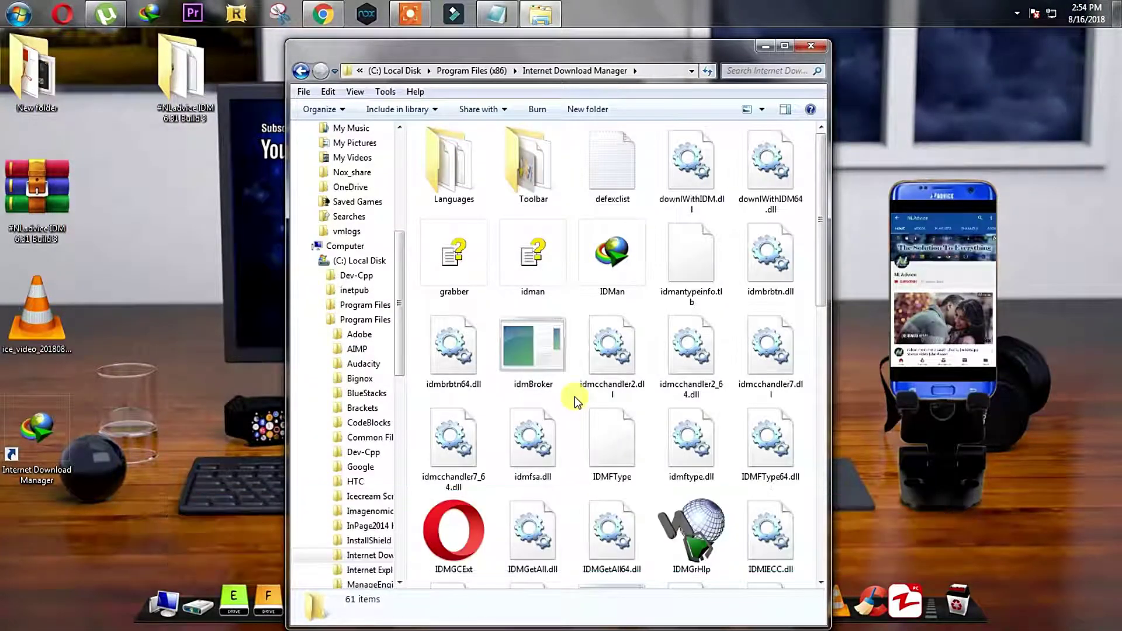
{"action": "scroll", "coordinate": [576, 400], "scroll_direction": "down", "scroll_amount": 10}
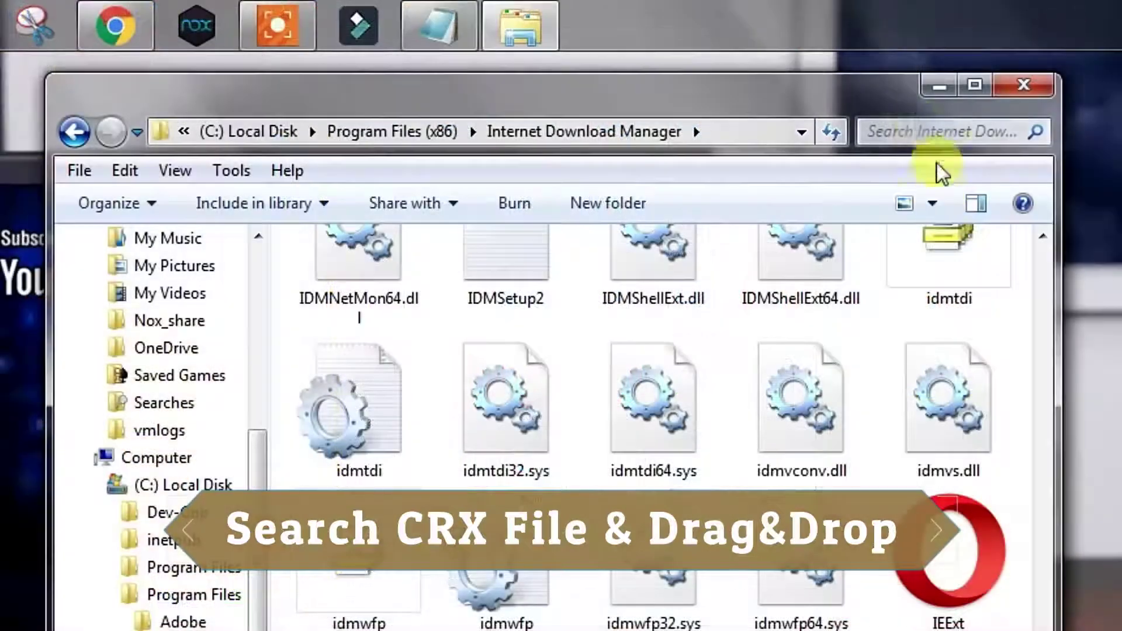
{"action": "left_click", "coordinate": [763, 73]}
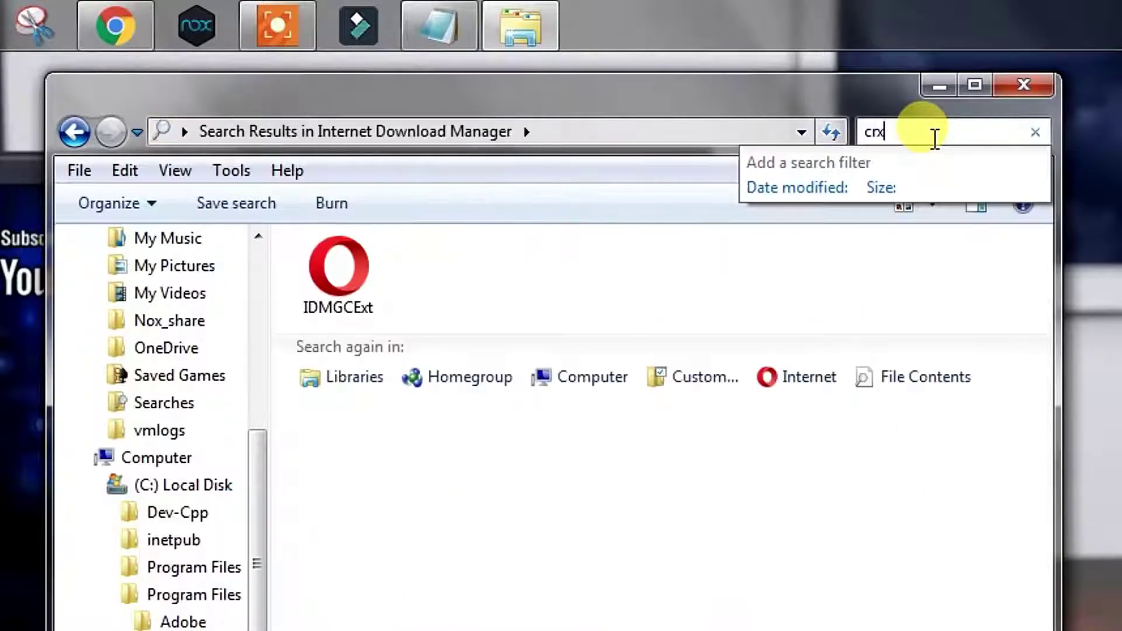
{"action": "left_click", "coordinate": [372, 332]}
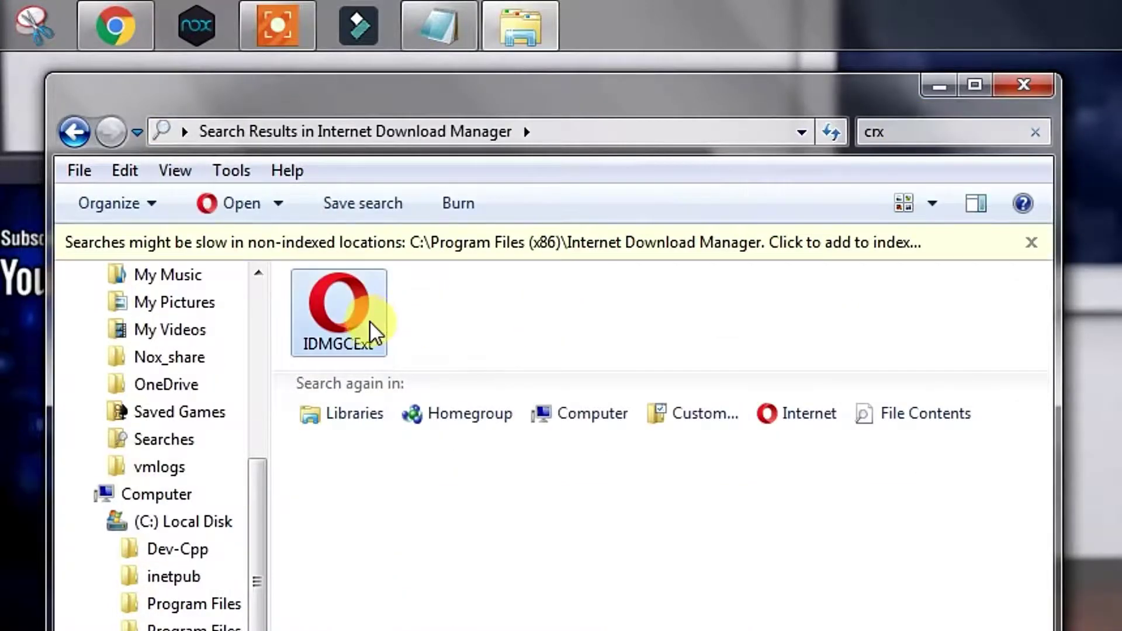